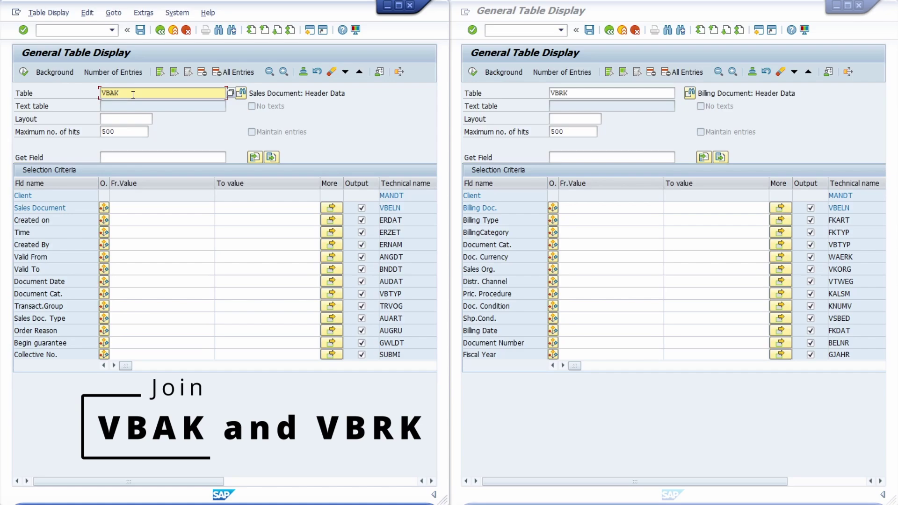
- Compare tables VBAK (Sales Document: Header Data) and VBRK (Billing Document: Header Data) in SE16N
{"action": "double_click", "coordinate": [147, 93]}
{"action": "left_click", "coordinate": [142, 95]}
{"action": "left_click_drag", "start_coordinate": [250, 93], "coordinate": [346, 93]}
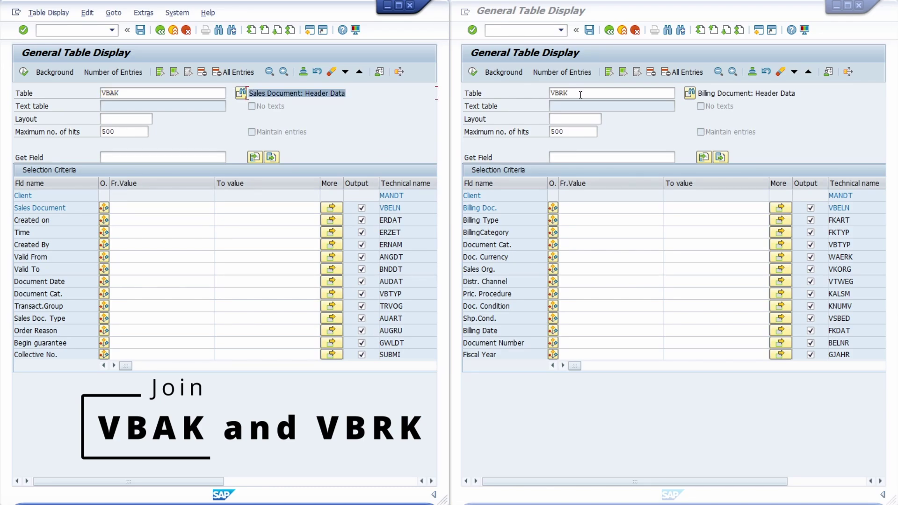
{"action": "left_click", "coordinate": [580, 95]}
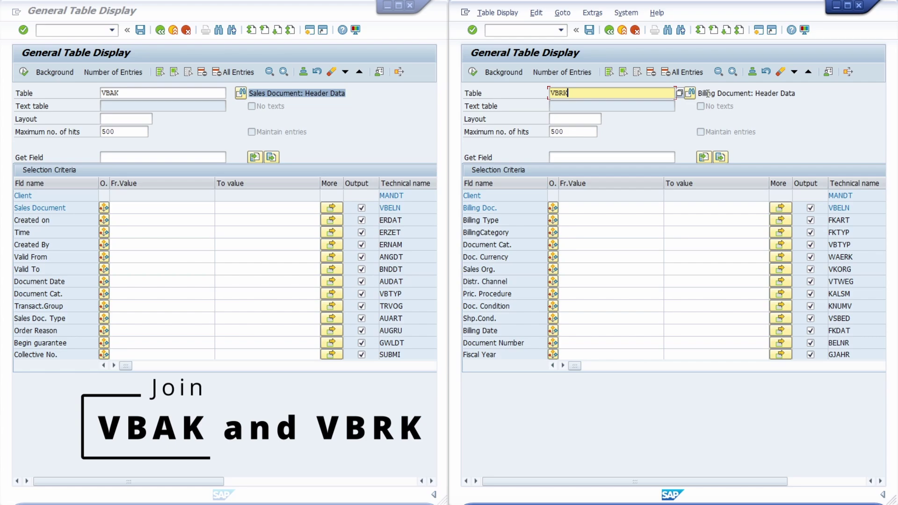
{"action": "left_click_drag", "start_coordinate": [697, 93], "coordinate": [797, 93]}
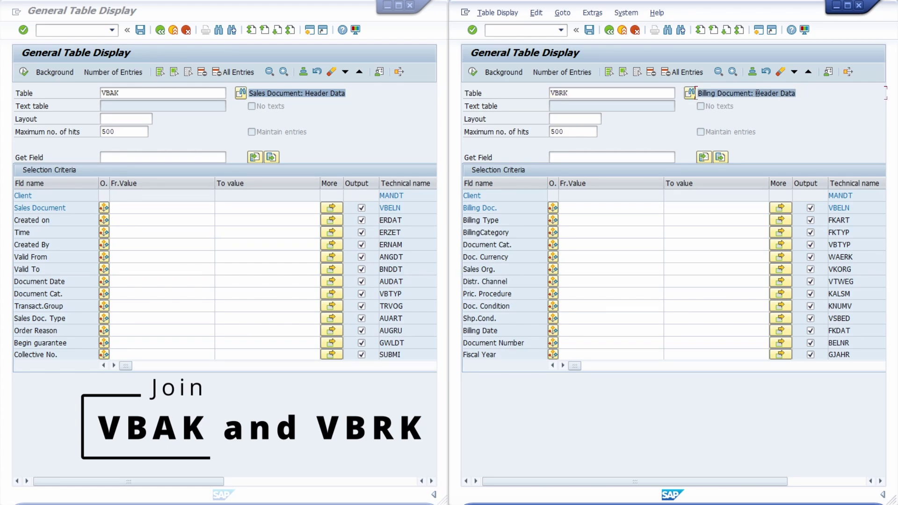
{"action": "left_click", "coordinate": [206, 94]}
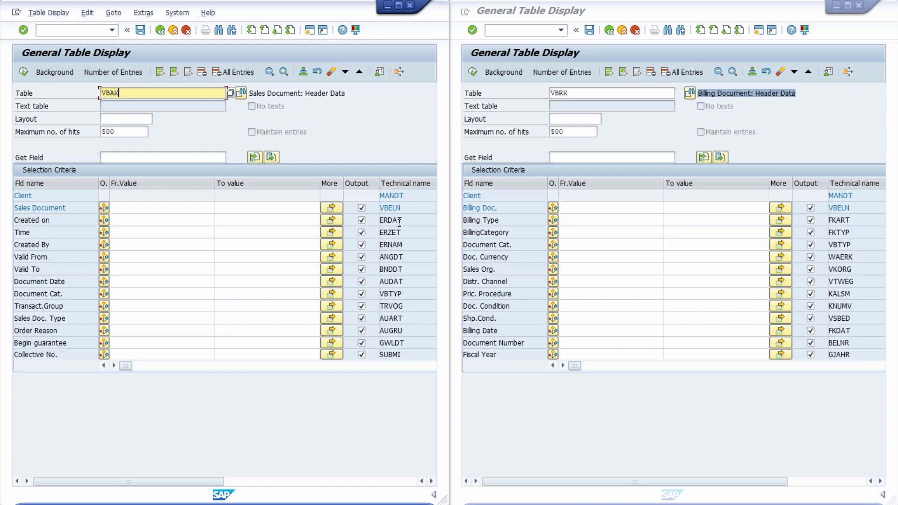
- Open the VBELN data elements VBELN_VA and VBELN_VF and compare their shared VBELN domain, CHAR 10
{"action": "double_click", "coordinate": [412, 207]}
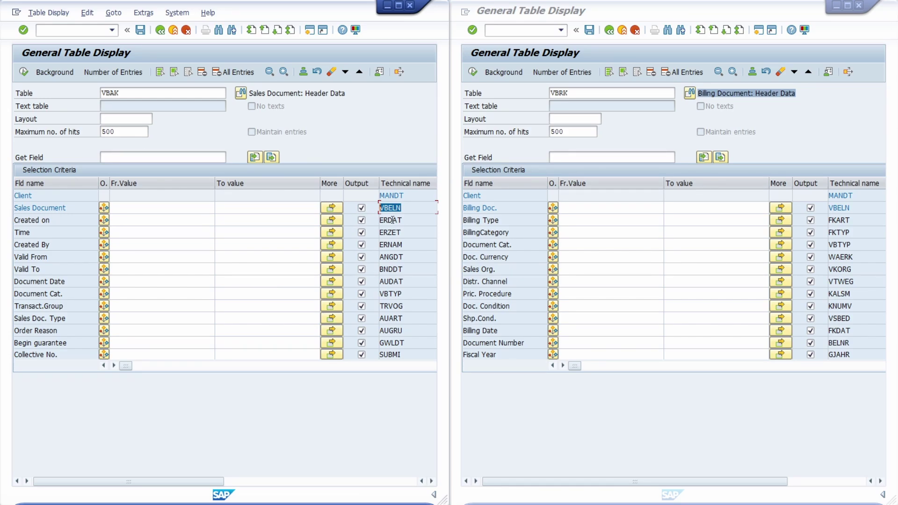
{"action": "double_click", "coordinate": [398, 208]}
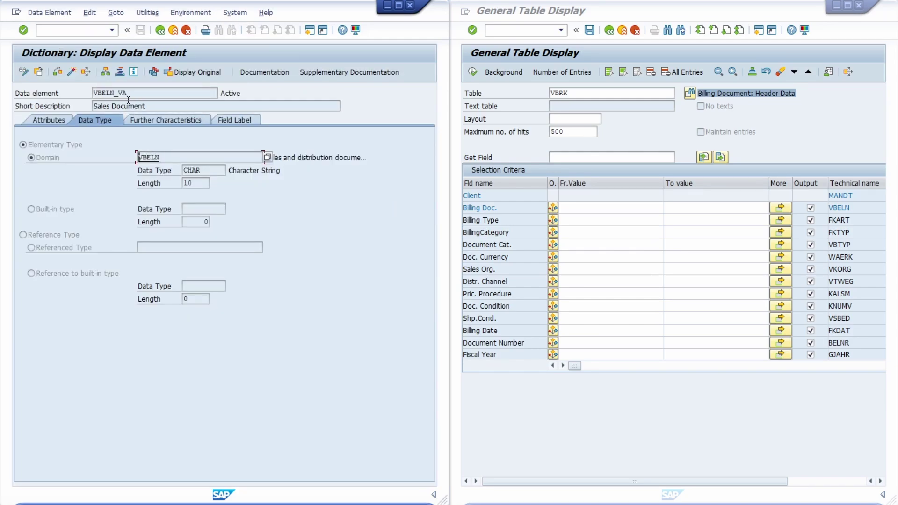
{"action": "double_click", "coordinate": [129, 93]}
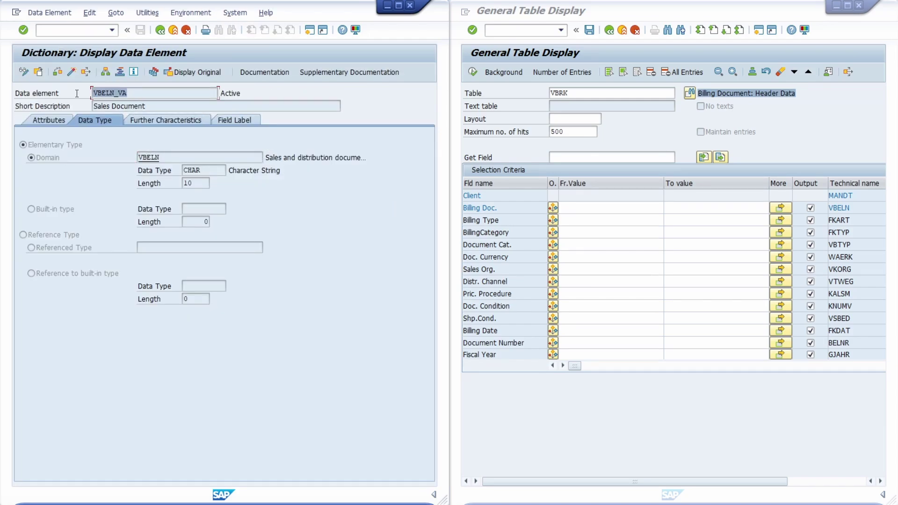
{"action": "left_click", "coordinate": [160, 94]}
{"action": "double_click", "coordinate": [848, 207]}
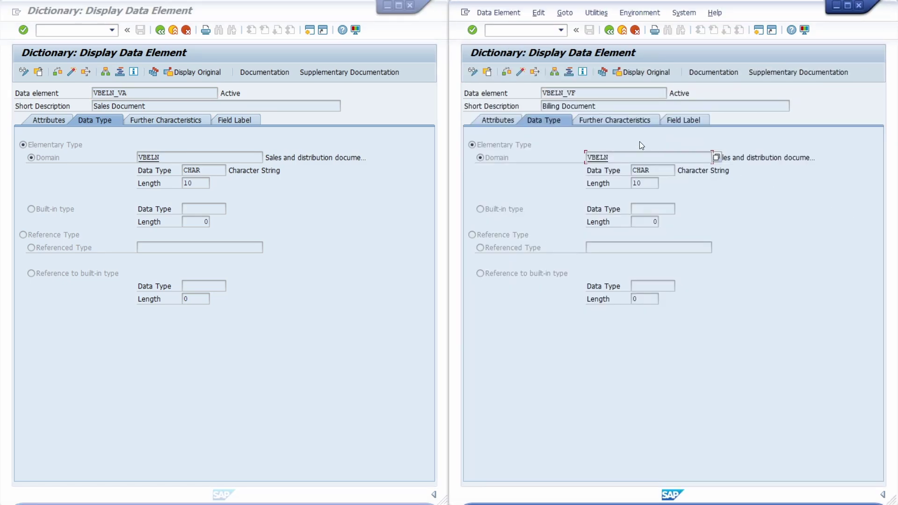
{"action": "left_click", "coordinate": [571, 92]}
{"action": "key", "text": "shift+Left"}
{"action": "double_click", "coordinate": [185, 156]}
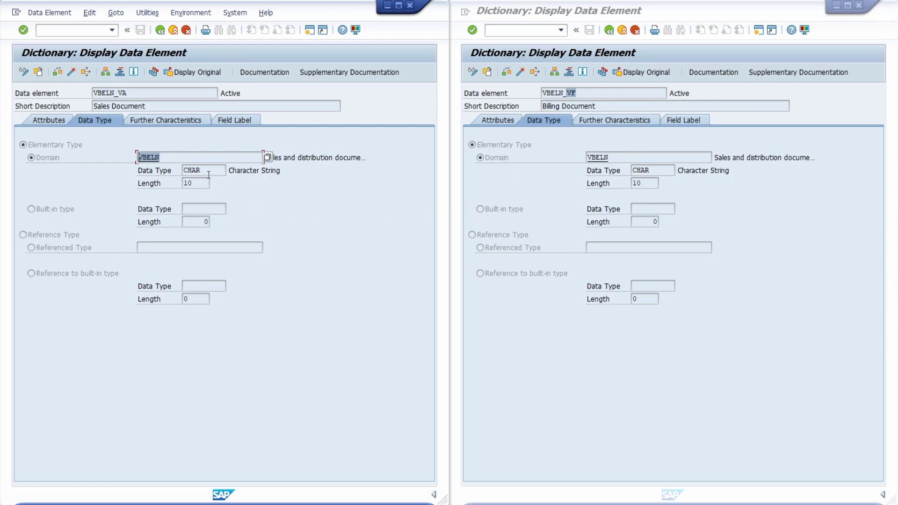
{"action": "key", "text": "Tab"}
{"action": "key", "text": "Tab"}
{"action": "left_click", "coordinate": [608, 93]}
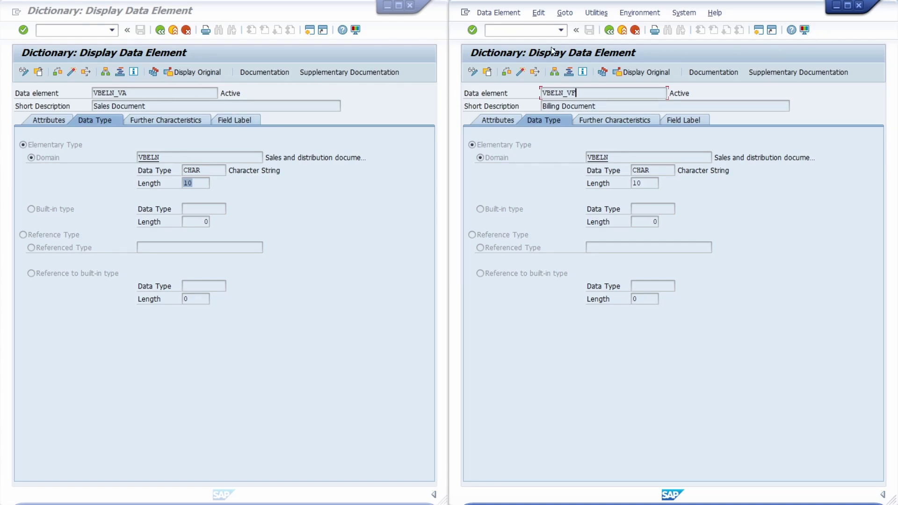
- Maximize the sales window, start SQ02 and enter InfoSet name ZVBAK_VBRK
{"action": "left_click", "coordinate": [398, 6]}
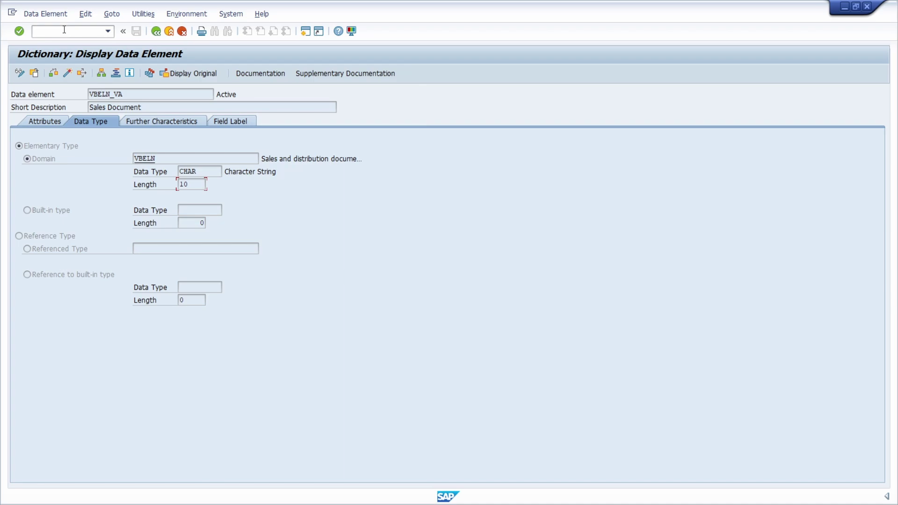
{"action": "type", "text": "/nsq02"}
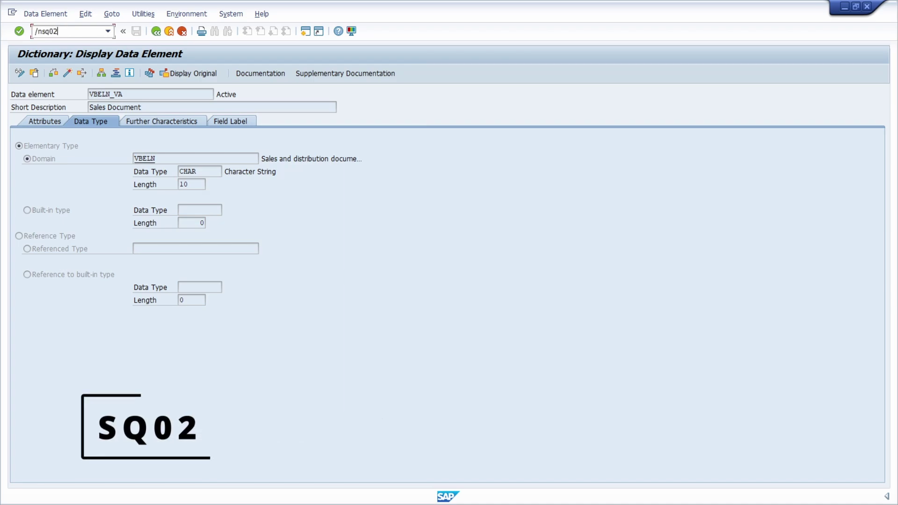
{"action": "key", "text": "Return"}
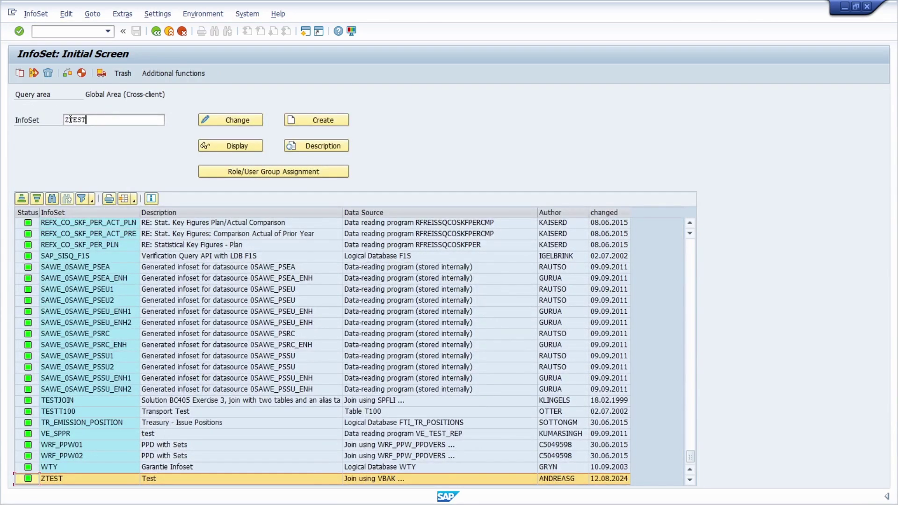
{"action": "double_click", "coordinate": [139, 120]}
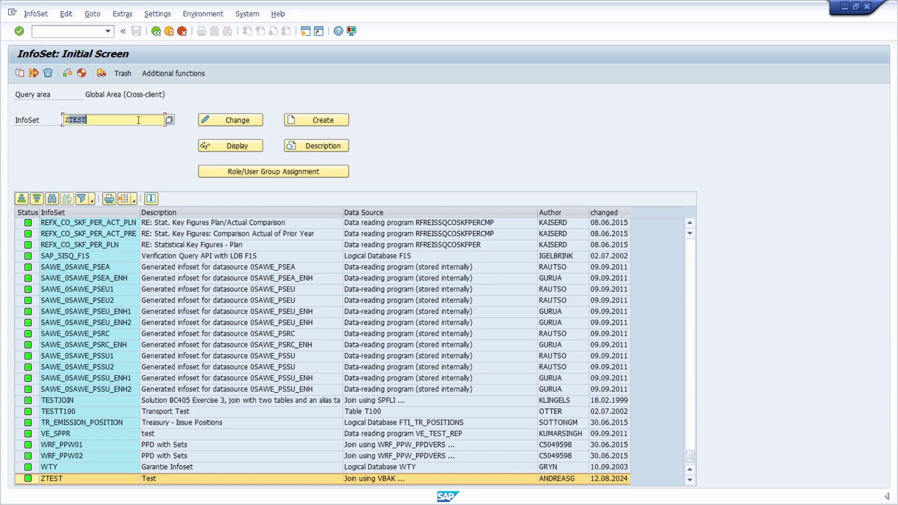
{"action": "type", "text": "ZVBAK_VBRK"}
- Create the InfoSet titled 'Join VBAK with VBRK' with basis table VBAK
{"action": "left_click", "coordinate": [333, 119]}
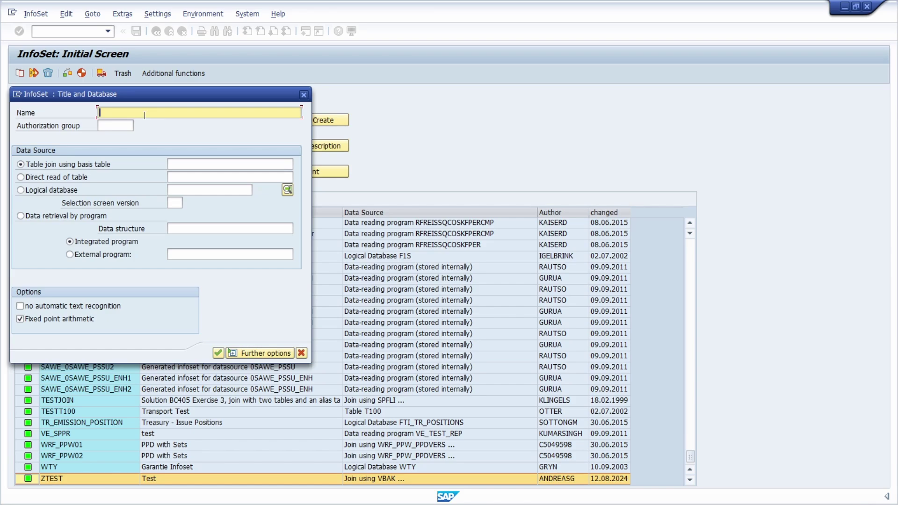
{"action": "type", "text": "Join VBAK with VBRK"}
{"action": "left_click", "coordinate": [195, 161]}
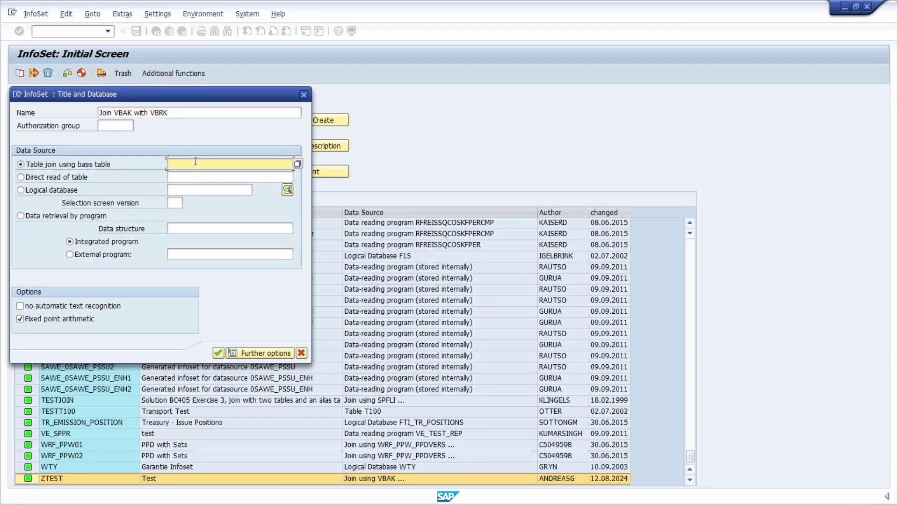
{"action": "type", "text": "VBAK"}
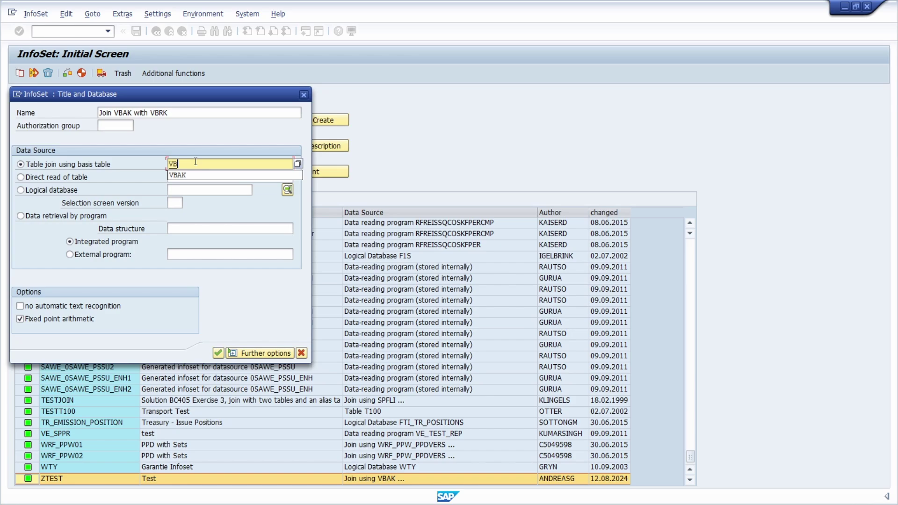
{"action": "left_click", "coordinate": [217, 353]}
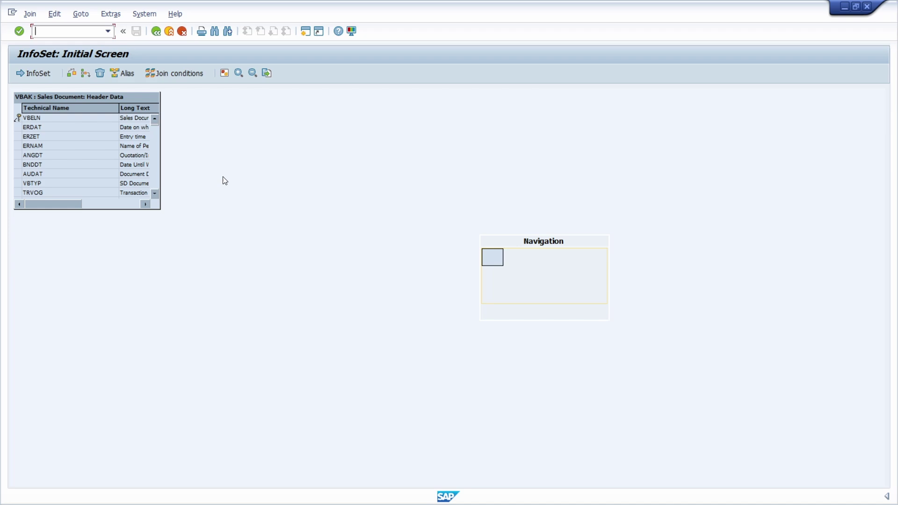
- Insert tables VBAP and VBRP into the InfoSet join after VBAK
{"action": "left_click", "coordinate": [86, 75]}
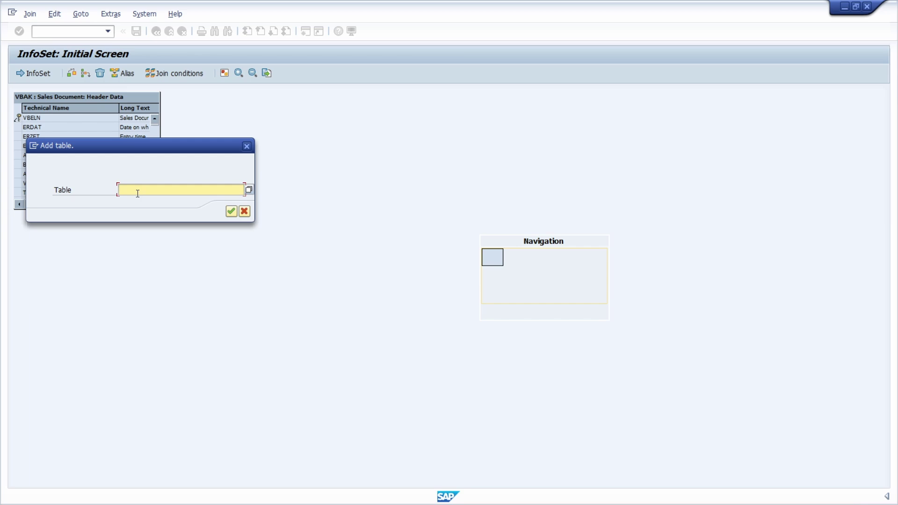
{"action": "type", "text": "VBAP"}
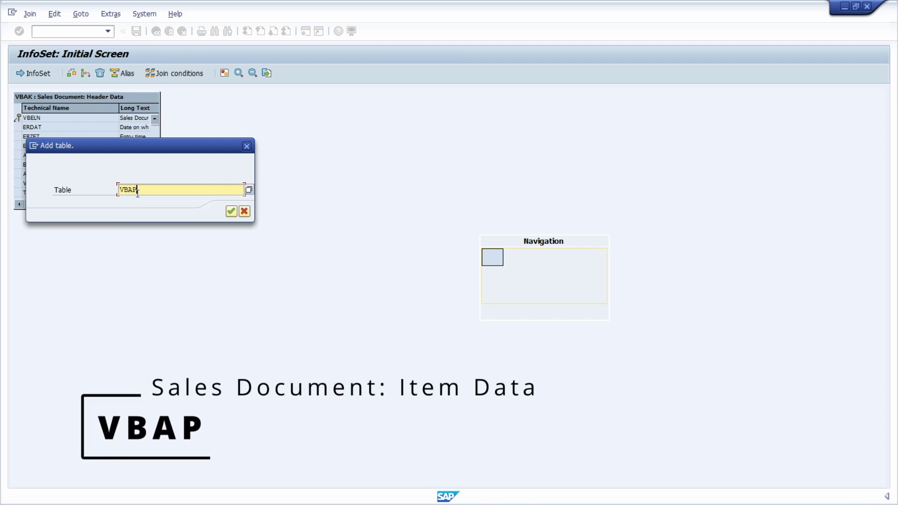
{"action": "left_click", "coordinate": [232, 213]}
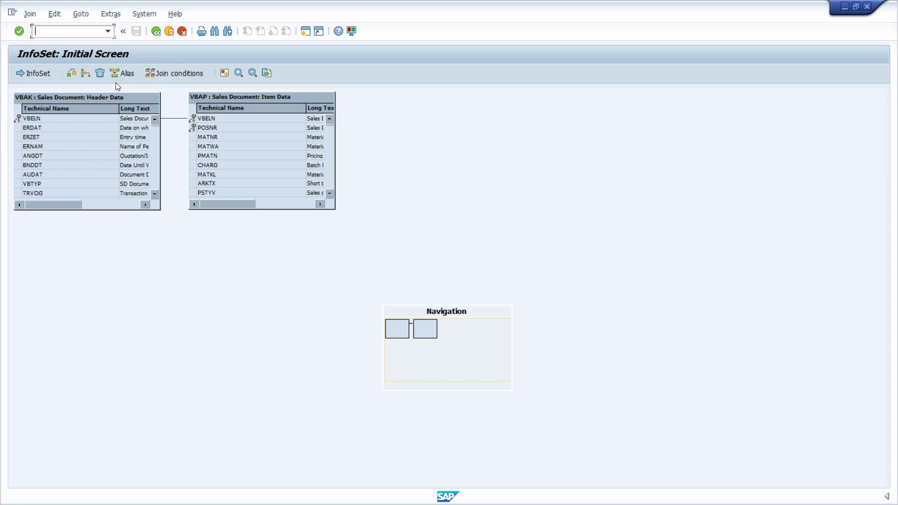
{"action": "left_click", "coordinate": [86, 75]}
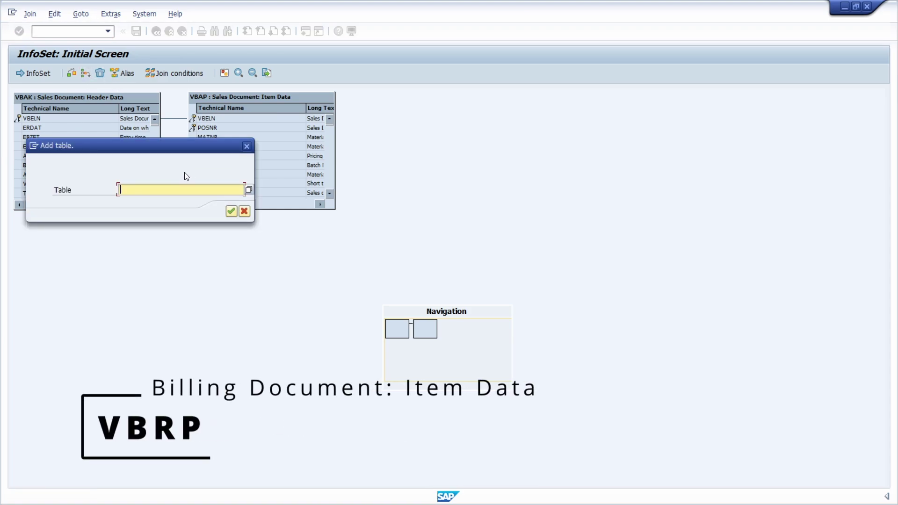
{"action": "type", "text": "BVBR"}
{"action": "key", "text": "BackSpace"}
{"action": "key", "text": "BackSpace"}
{"action": "key", "text": "BackSpace"}
{"action": "key", "text": "BackSpace"}
{"action": "type", "text": "VBRP"}
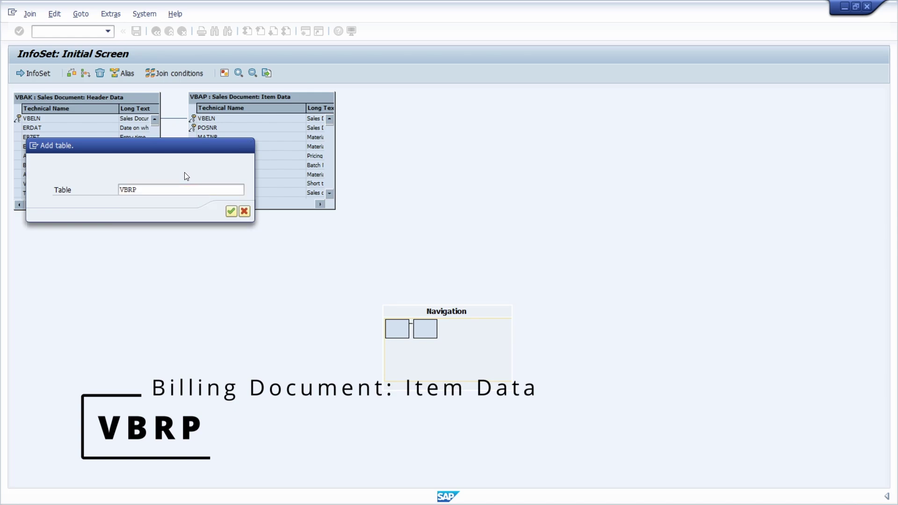
{"action": "key", "text": "Return"}
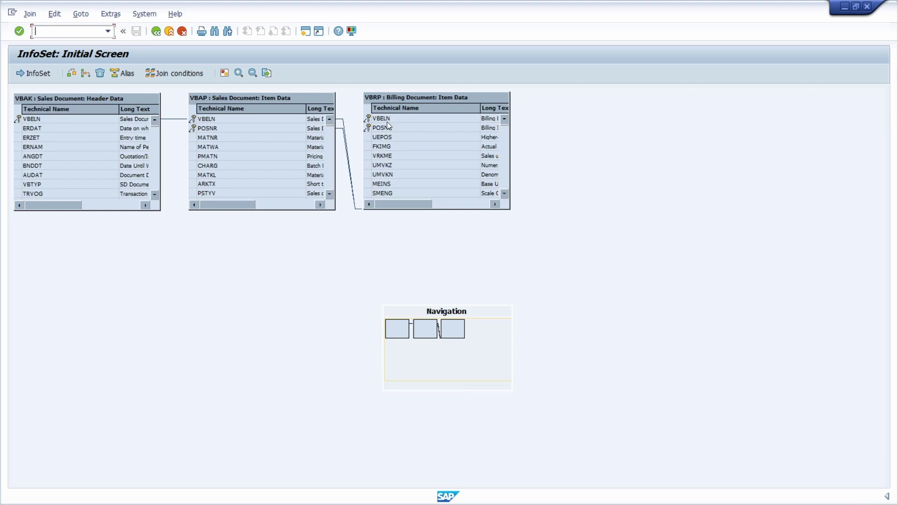
- Link VBAP-VBELN to VBRP-AUBEL and VBAP-POSNR to VBRP-AUPOS in the join editor
{"action": "left_click", "coordinate": [295, 120]}
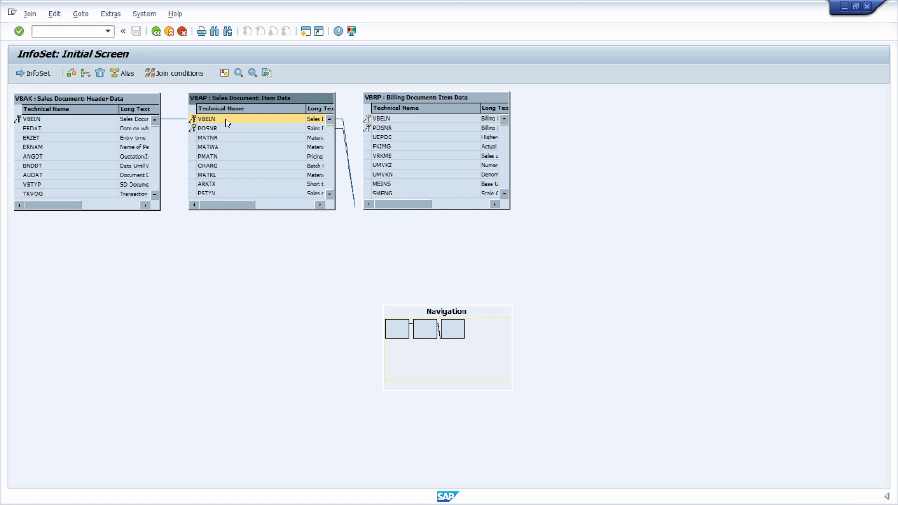
{"action": "left_click", "coordinate": [403, 118]}
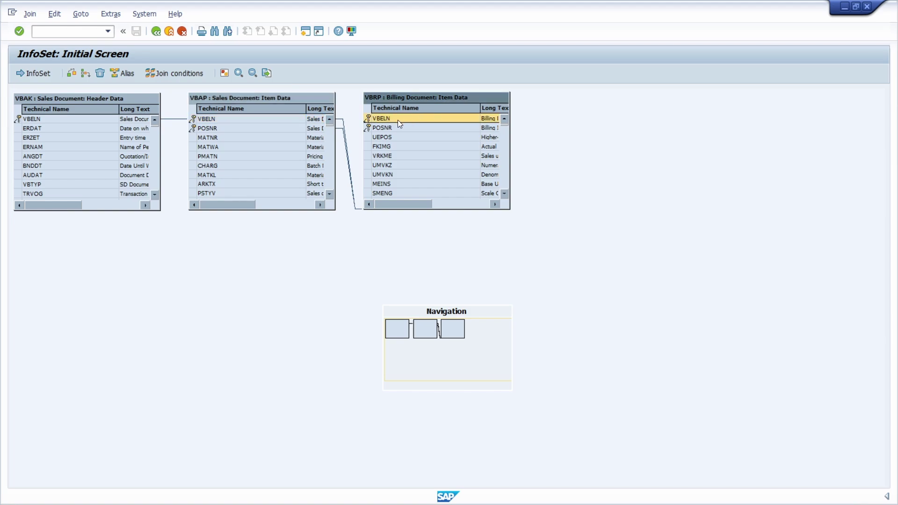
{"action": "left_click", "coordinate": [248, 129]}
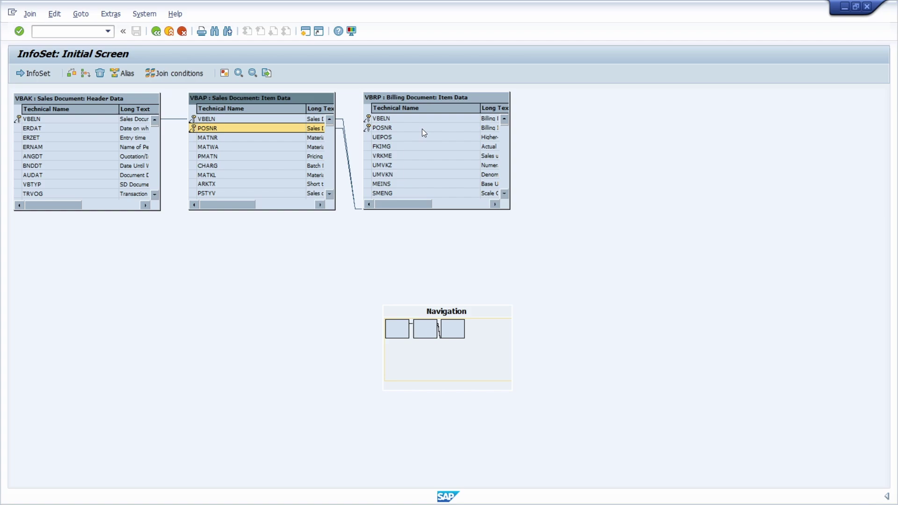
{"action": "scroll", "coordinate": [406, 148], "scroll_direction": "down", "scroll_amount": 1}
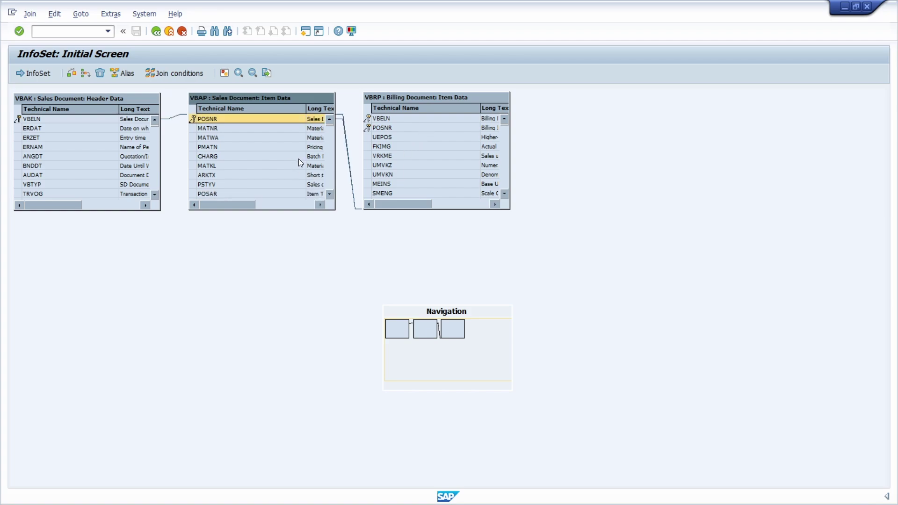
{"action": "left_click_drag", "start_coordinate": [298, 159], "coordinate": [388, 128]}
{"action": "scroll", "coordinate": [405, 157], "scroll_direction": "down", "scroll_amount": 5}
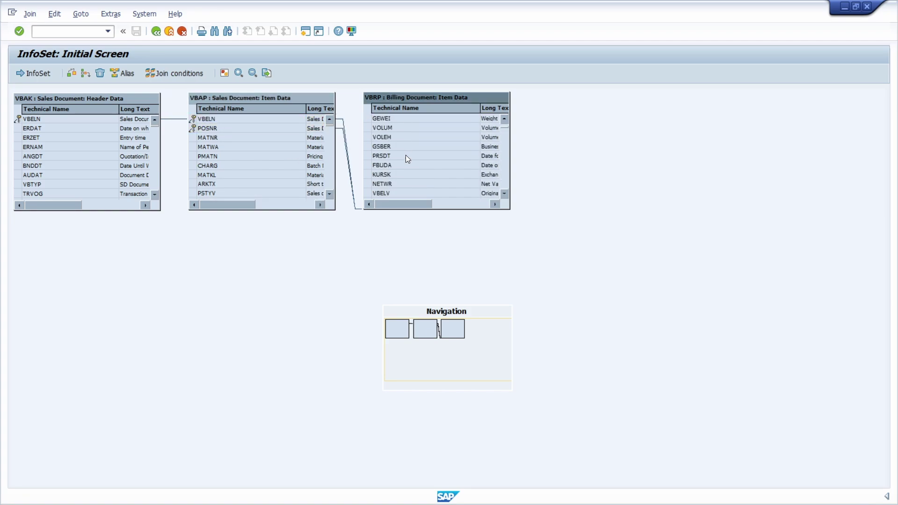
{"action": "scroll", "coordinate": [406, 155], "scroll_direction": "down", "scroll_amount": 4}
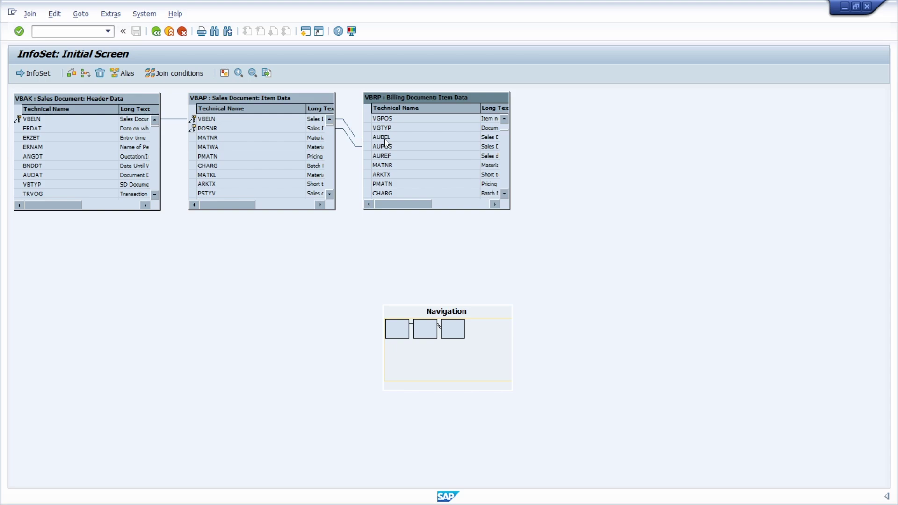
{"action": "left_click", "coordinate": [391, 136]}
{"action": "left_click", "coordinate": [238, 128]}
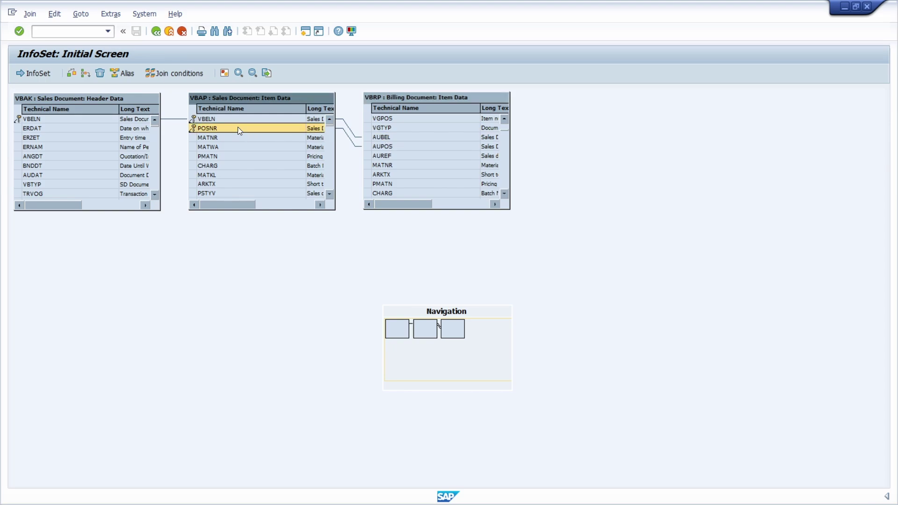
{"action": "left_click", "coordinate": [401, 148]}
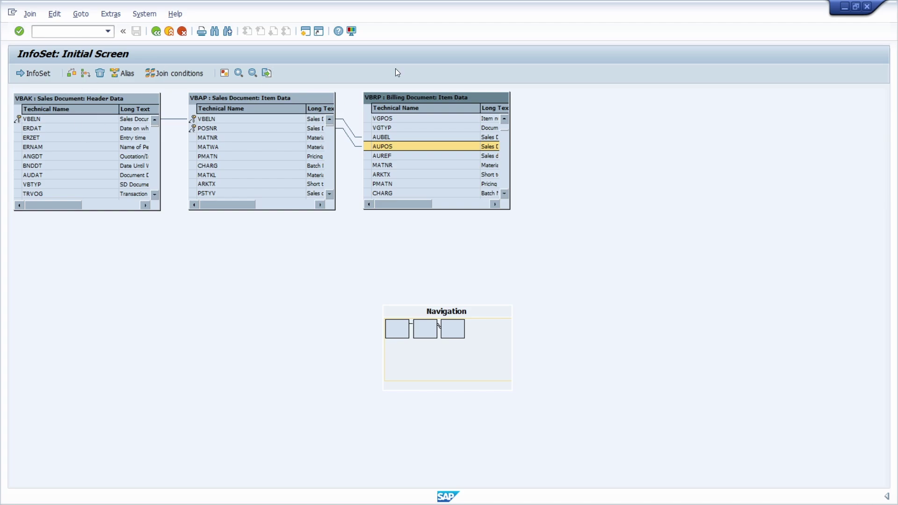
- Add table VBRK and join it to VBRP on VBELN
{"action": "left_click", "coordinate": [85, 74]}
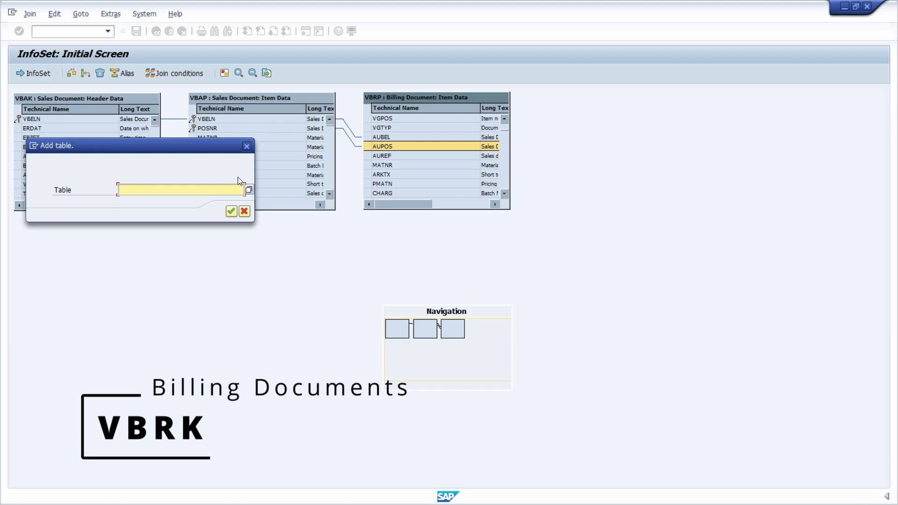
{"action": "type", "text": "VBRK"}
{"action": "key", "text": "Return"}
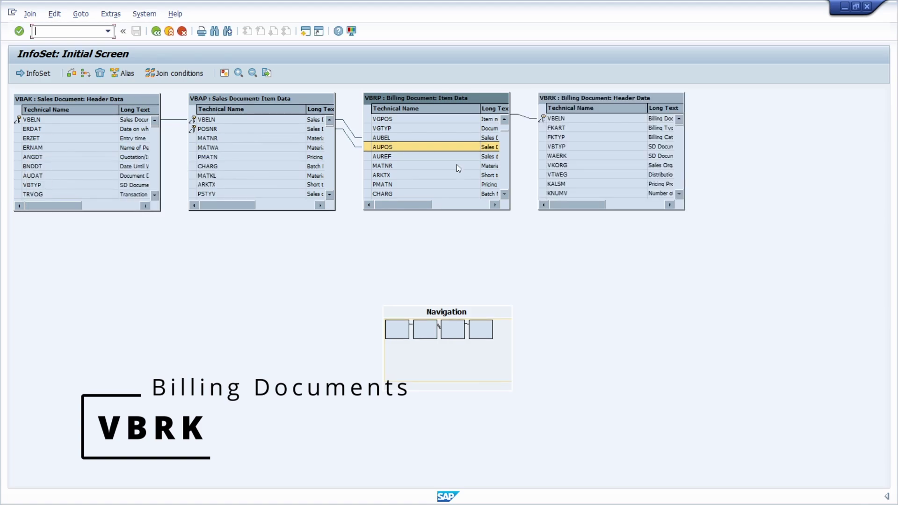
{"action": "left_click_drag", "start_coordinate": [505, 132], "coordinate": [505, 118]}
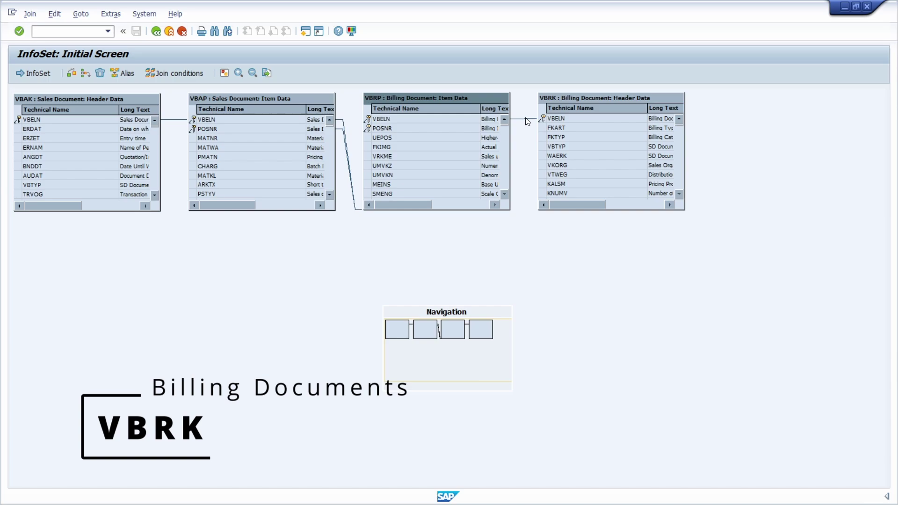
{"action": "left_click_drag", "start_coordinate": [441, 123], "coordinate": [543, 116]}
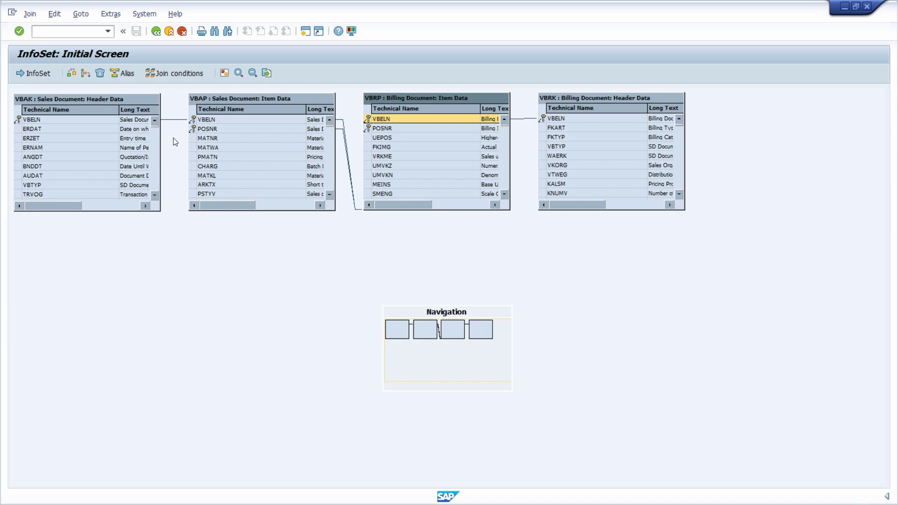
- Make the VBAK–VBAP link a left outer join and leave the join editor
{"action": "right_click", "coordinate": [173, 120]}
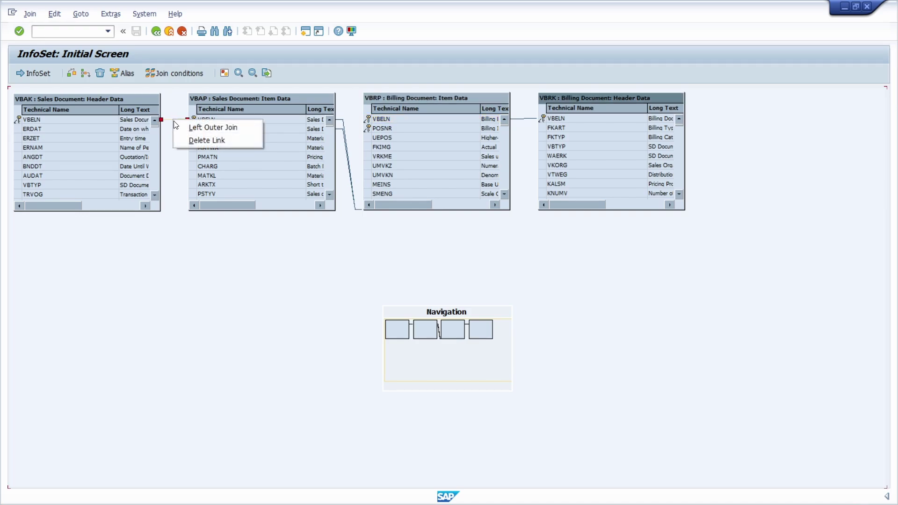
{"action": "left_click", "coordinate": [220, 131]}
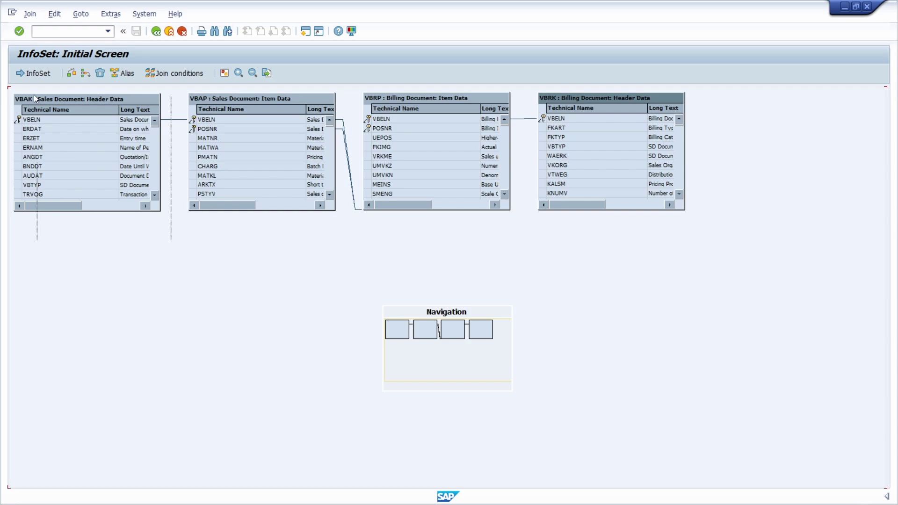
{"action": "left_click_drag", "start_coordinate": [34, 95], "coordinate": [11, 82]}
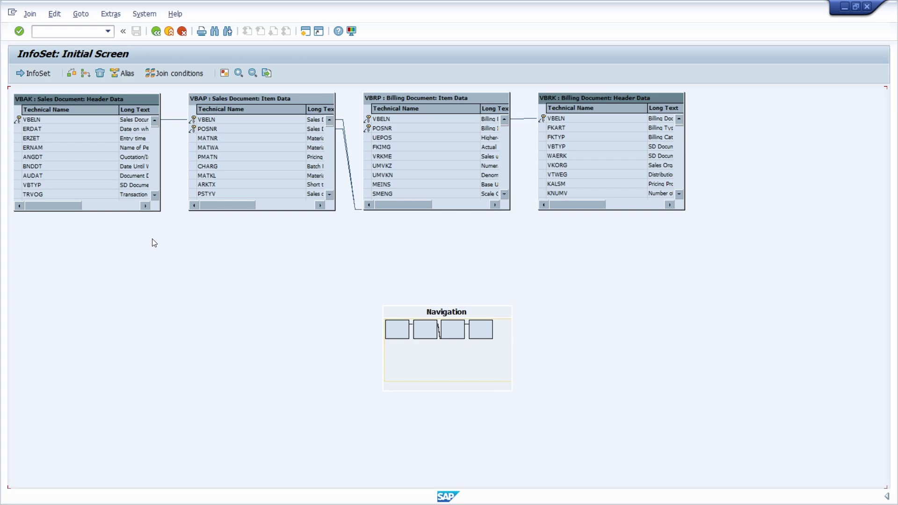
{"action": "left_click", "coordinate": [156, 32]}
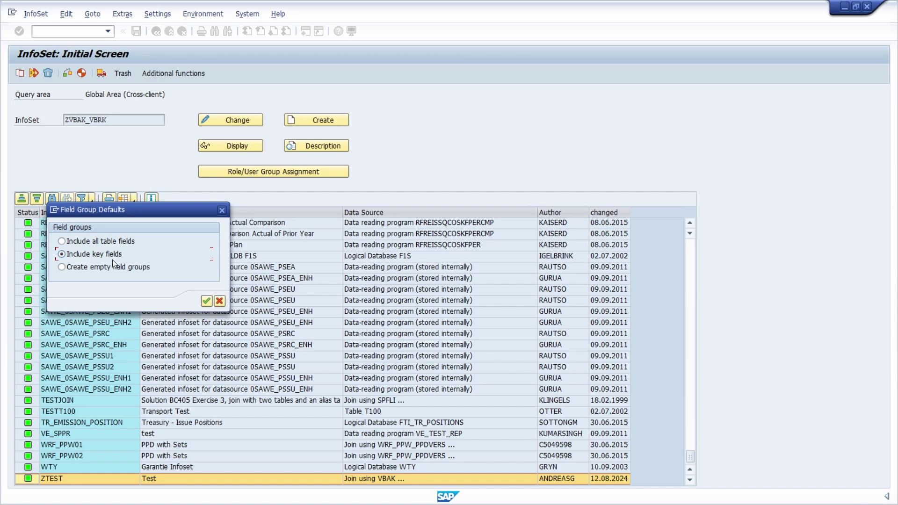
- Accept 'Include key fields', delete field groups 02 and 03, and expand groups 01 and 04
{"action": "left_click", "coordinate": [206, 301]}
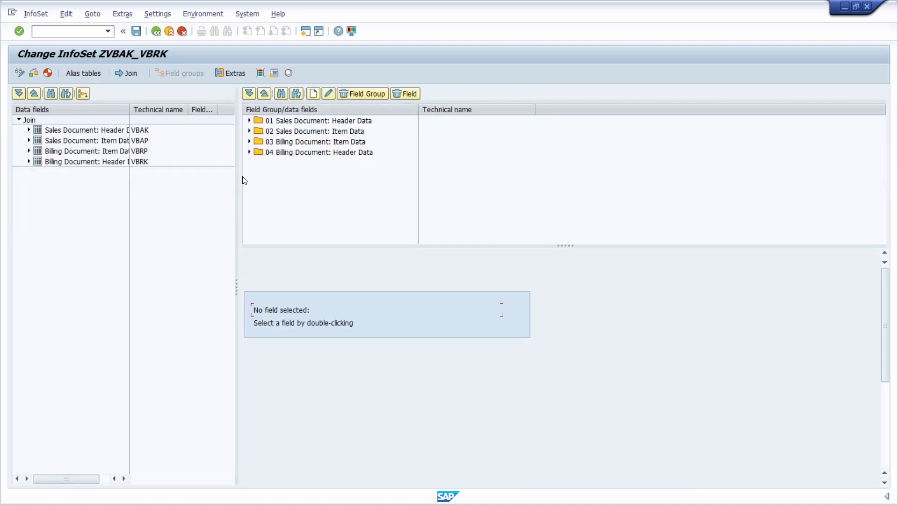
{"action": "left_click", "coordinate": [361, 132]}
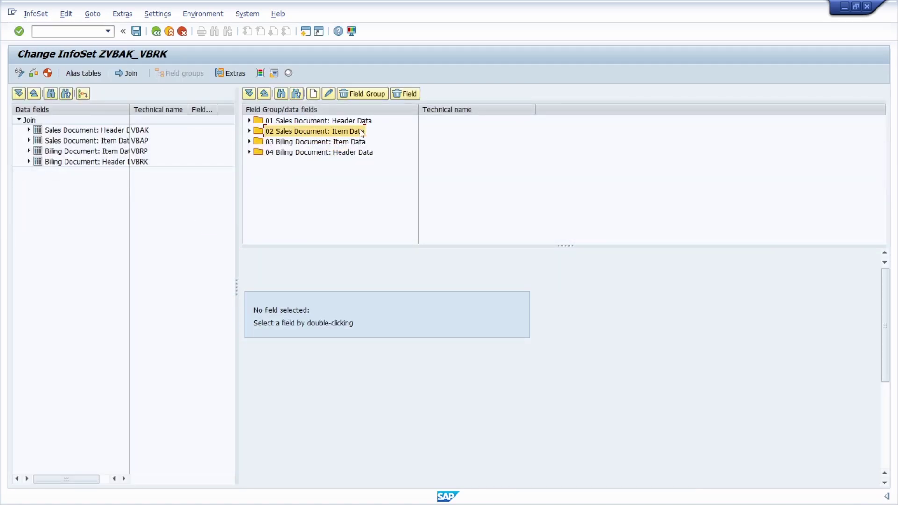
{"action": "left_click", "coordinate": [363, 93]}
{"action": "left_click", "coordinate": [165, 217]}
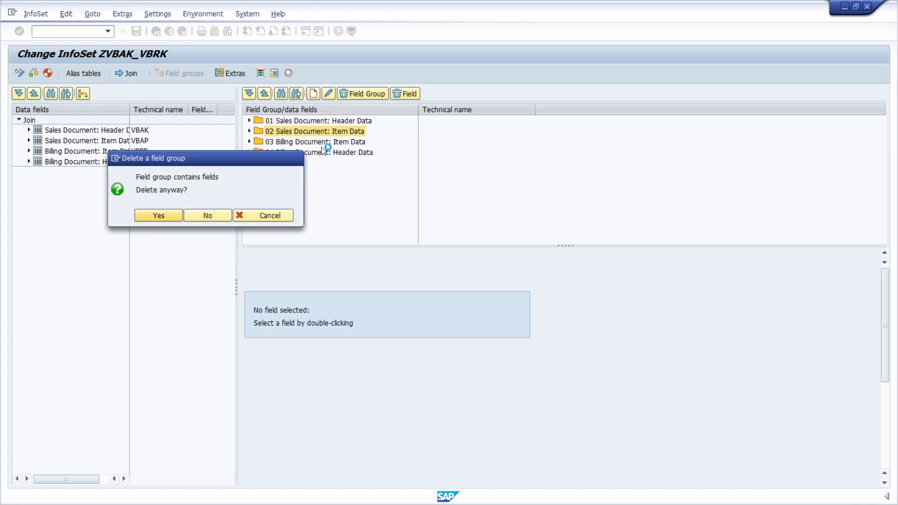
{"action": "left_click", "coordinate": [352, 94]}
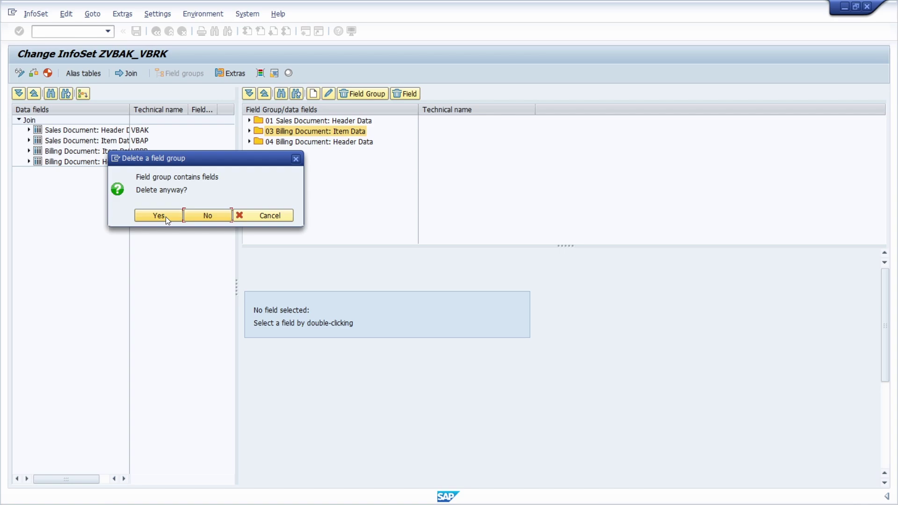
{"action": "left_click", "coordinate": [165, 217]}
{"action": "left_click", "coordinate": [249, 121]}
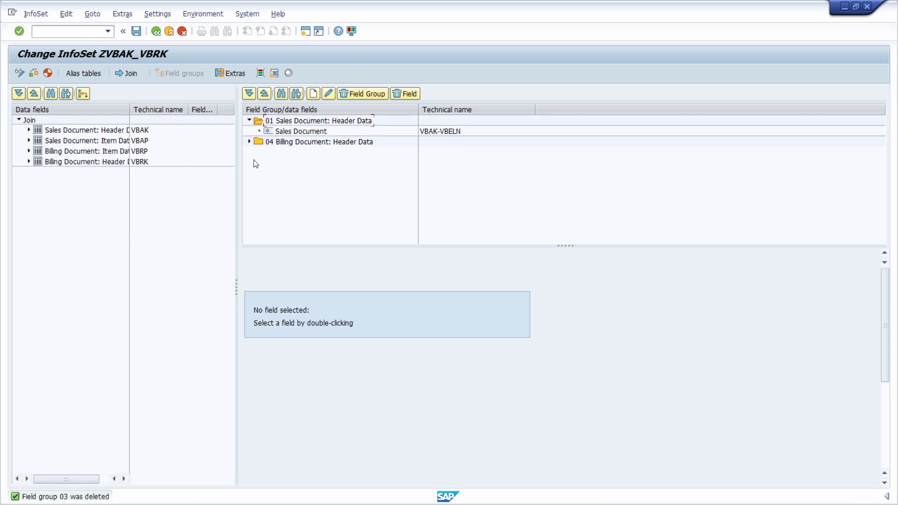
{"action": "left_click", "coordinate": [250, 141]}
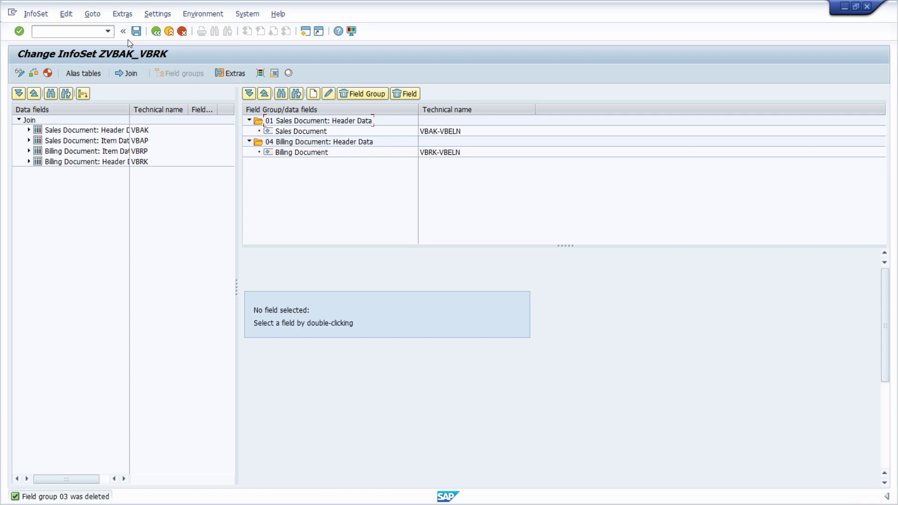
- Save InfoSet ZVBAK_VBRK as a local object and return to the InfoSet initial screen
{"action": "left_click", "coordinate": [136, 30]}
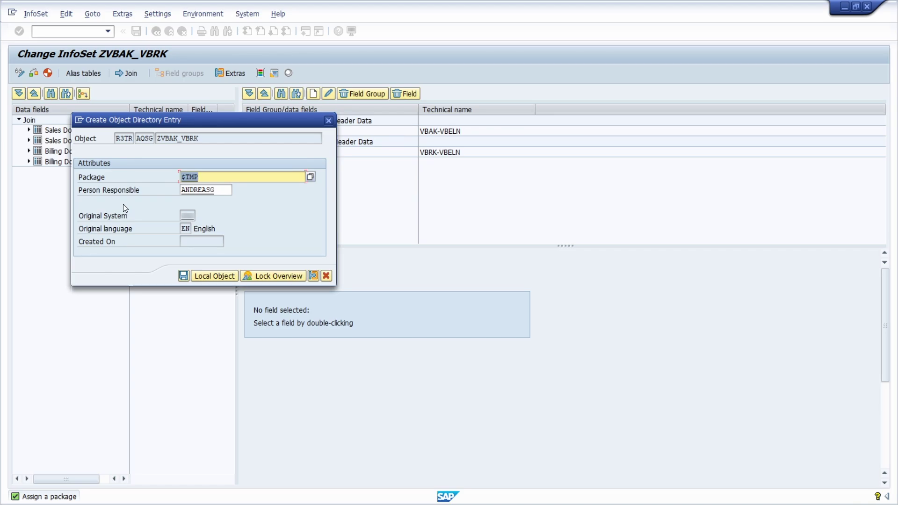
{"action": "left_click", "coordinate": [214, 275]}
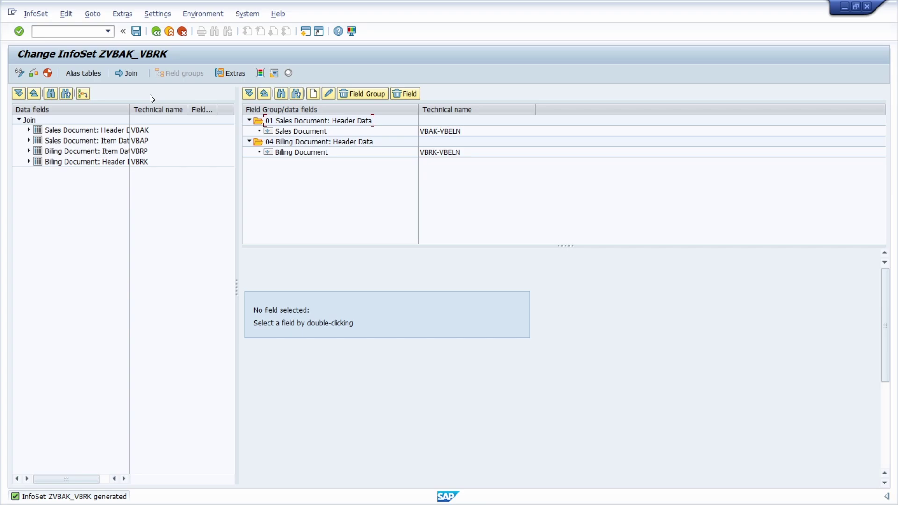
{"action": "left_click", "coordinate": [156, 31]}
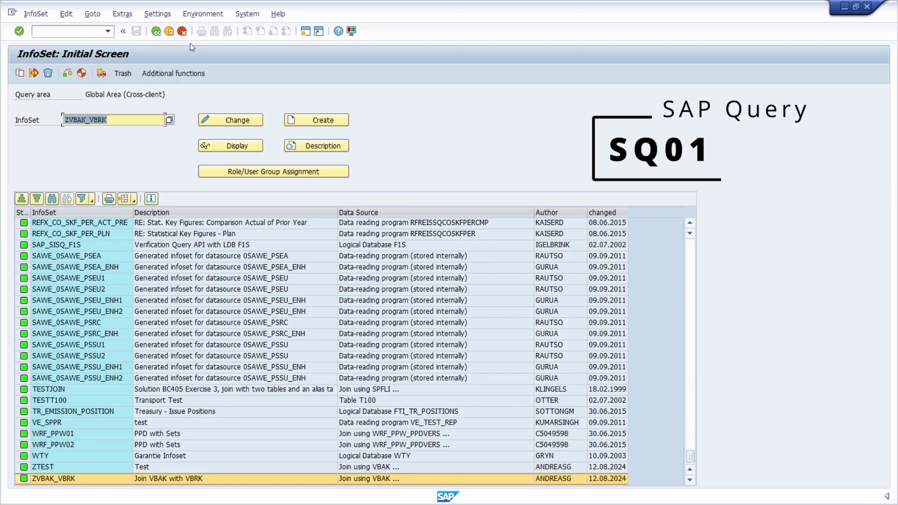
{"action": "left_click", "coordinate": [203, 14]}
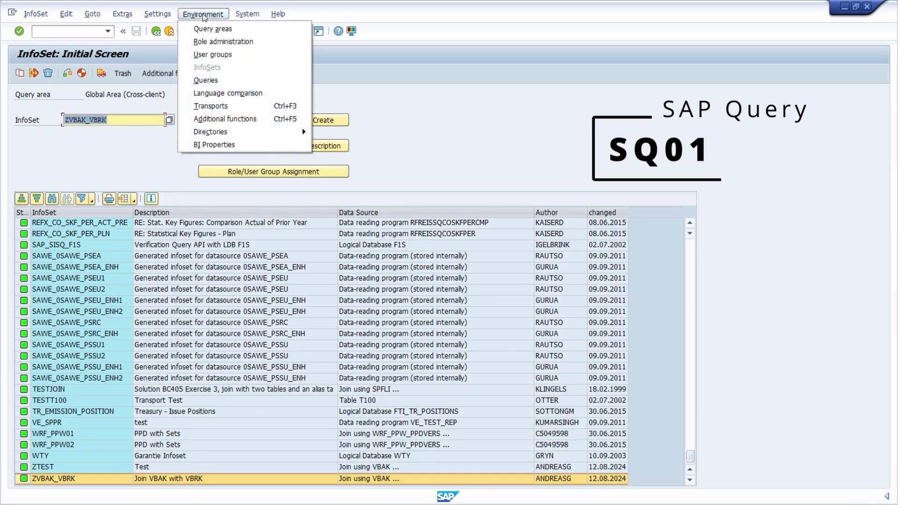
{"action": "left_click", "coordinate": [210, 80]}
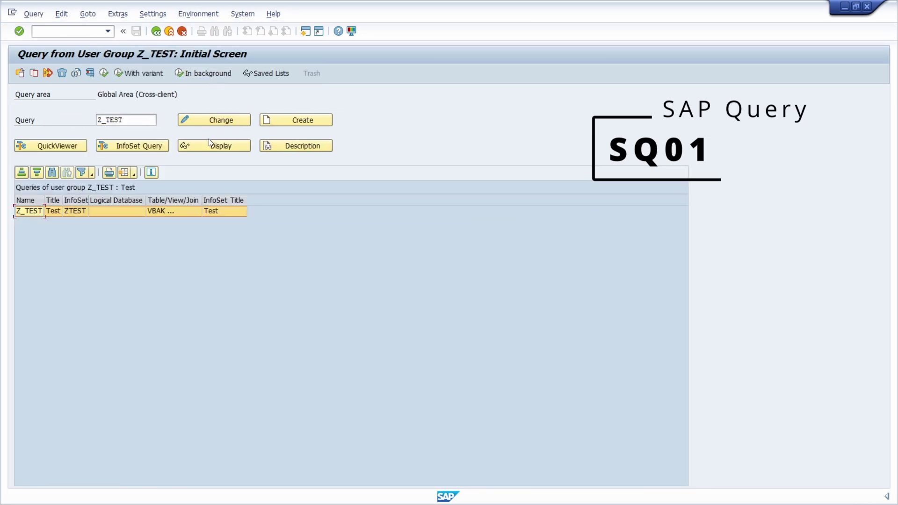
{"action": "double_click", "coordinate": [111, 119]}
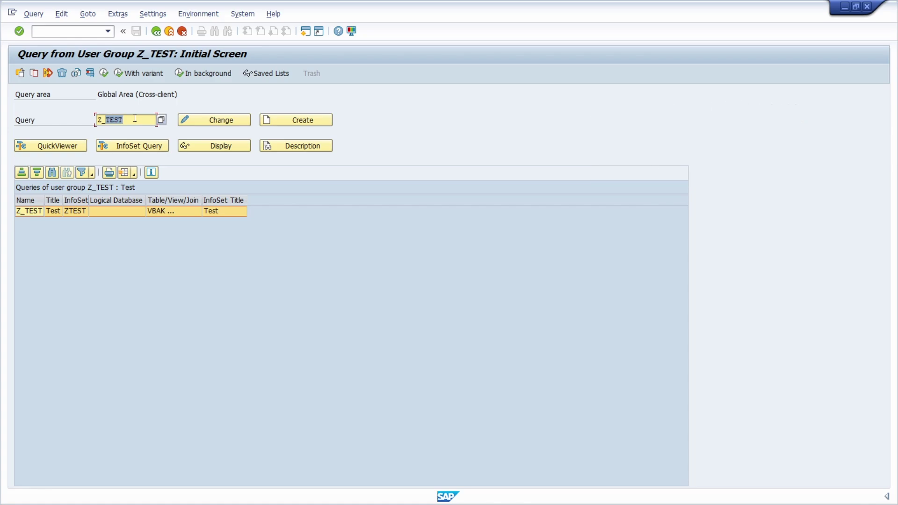
{"action": "type", "text": "VBAK_VBRK"}
{"action": "left_click", "coordinate": [290, 119]}
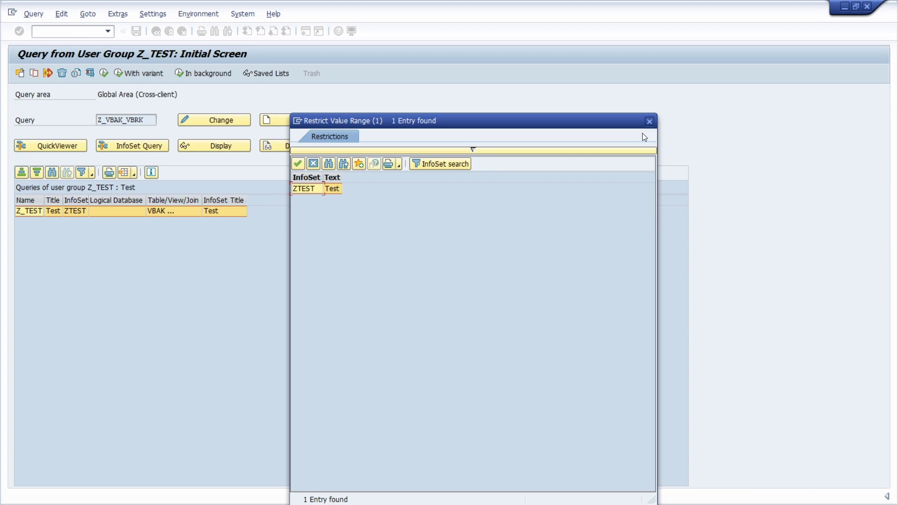
{"action": "left_click", "coordinate": [651, 123]}
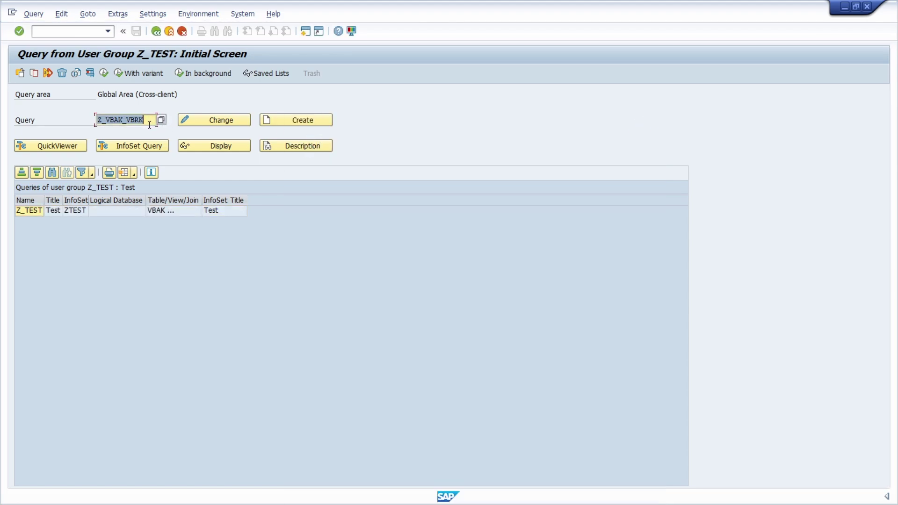
{"action": "left_click", "coordinate": [198, 13]}
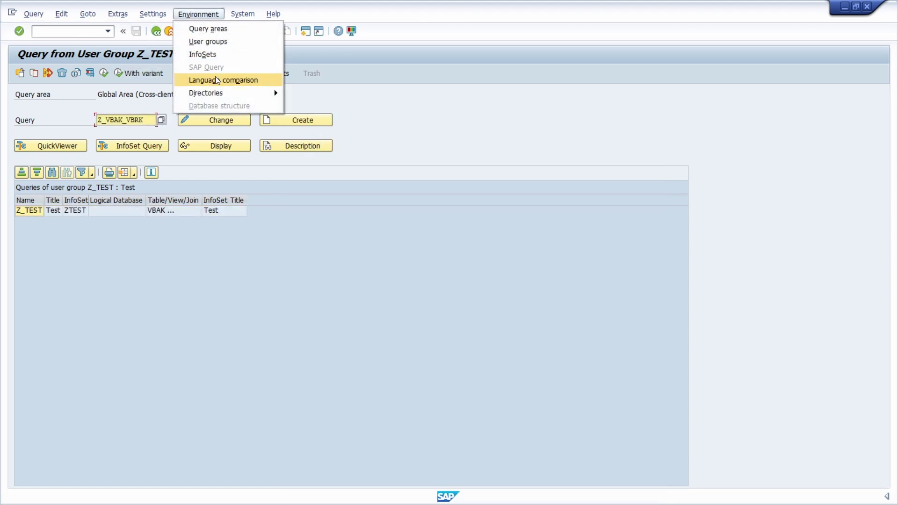
{"action": "left_click", "coordinate": [216, 56]}
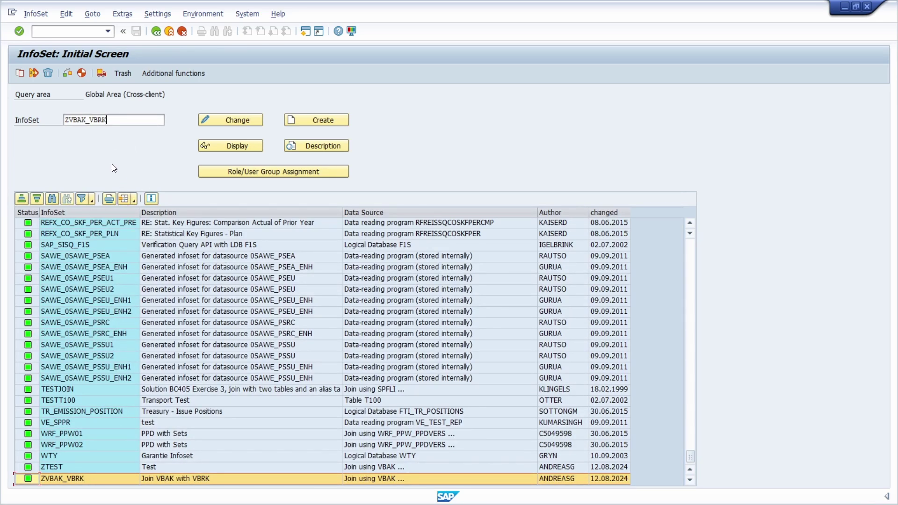
- Tick user group Z_TEST in ZVBAK_VBRK's Role/User Group Assignment and save
{"action": "left_click", "coordinate": [252, 172]}
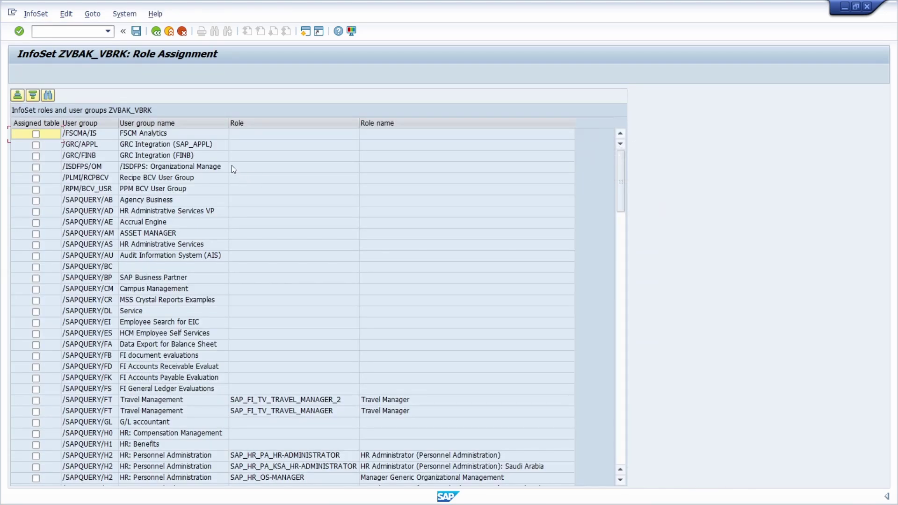
{"action": "left_click_drag", "start_coordinate": [620, 182], "coordinate": [620, 463]}
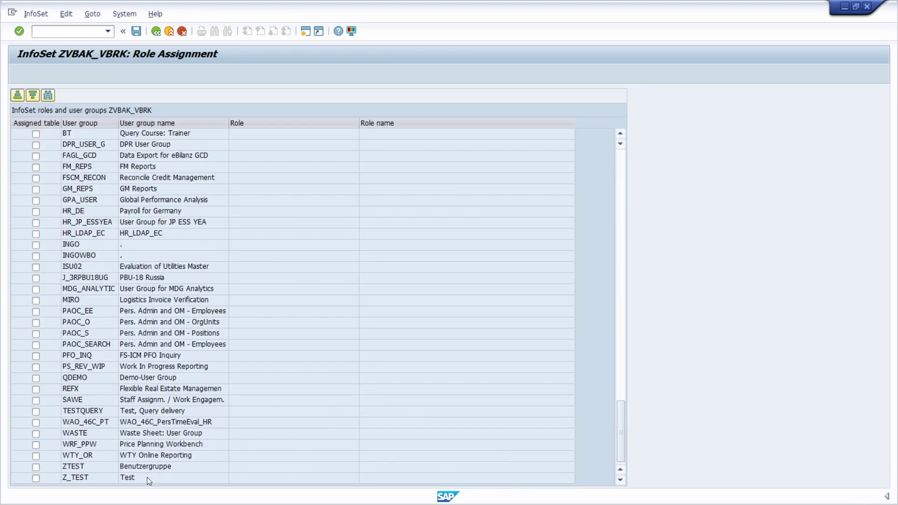
{"action": "left_click", "coordinate": [44, 482]}
{"action": "left_click", "coordinate": [35, 478]}
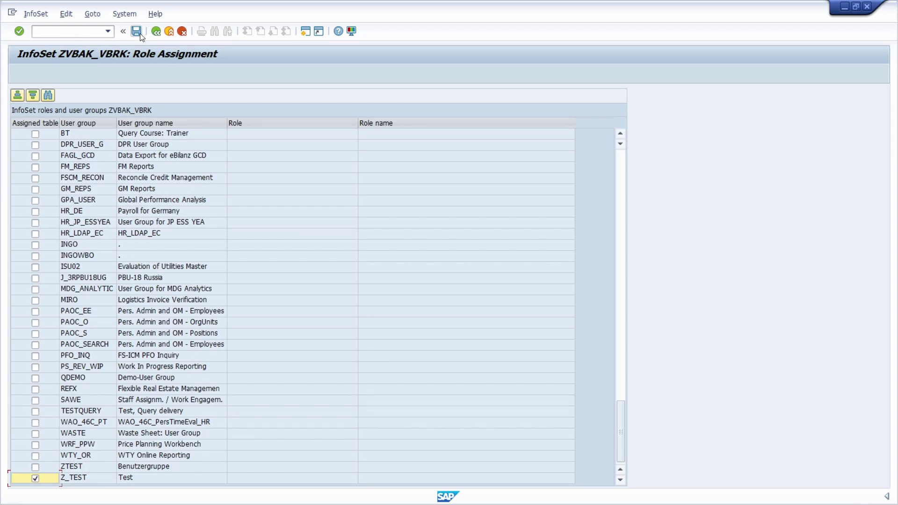
{"action": "left_click", "coordinate": [156, 31]}
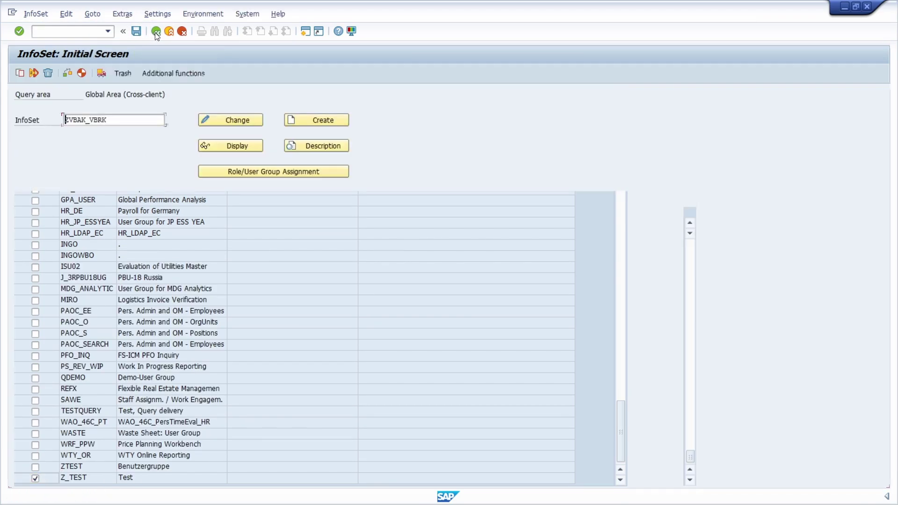
- Switch to Queries and create Z_VBAK_VBRK on InfoSet ZVBAK_VBRK, titled 'Join VBAK with VBRK'
{"action": "left_click", "coordinate": [217, 14]}
{"action": "left_click", "coordinate": [217, 80]}
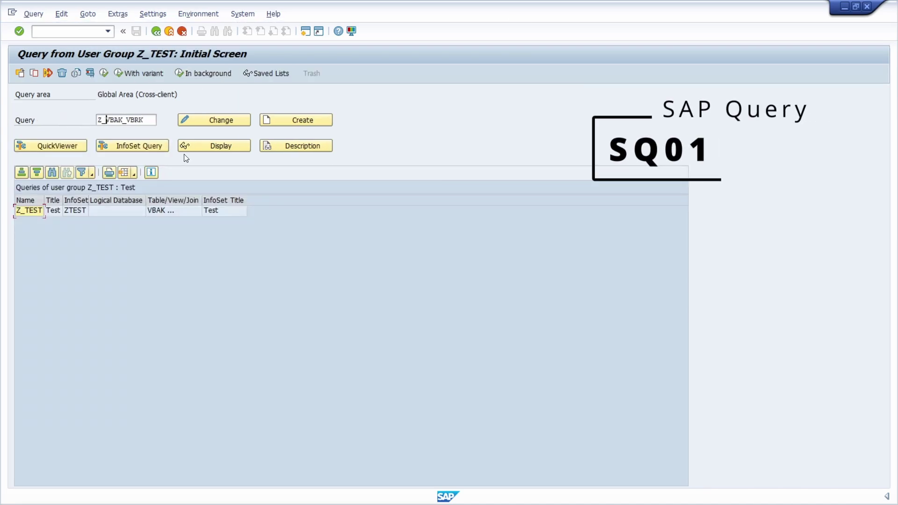
{"action": "left_click", "coordinate": [293, 123]}
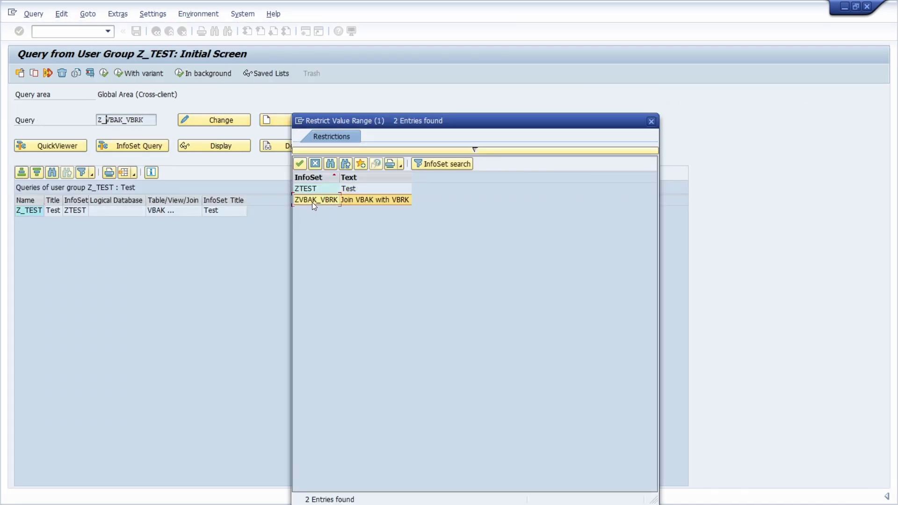
{"action": "left_click", "coordinate": [321, 202]}
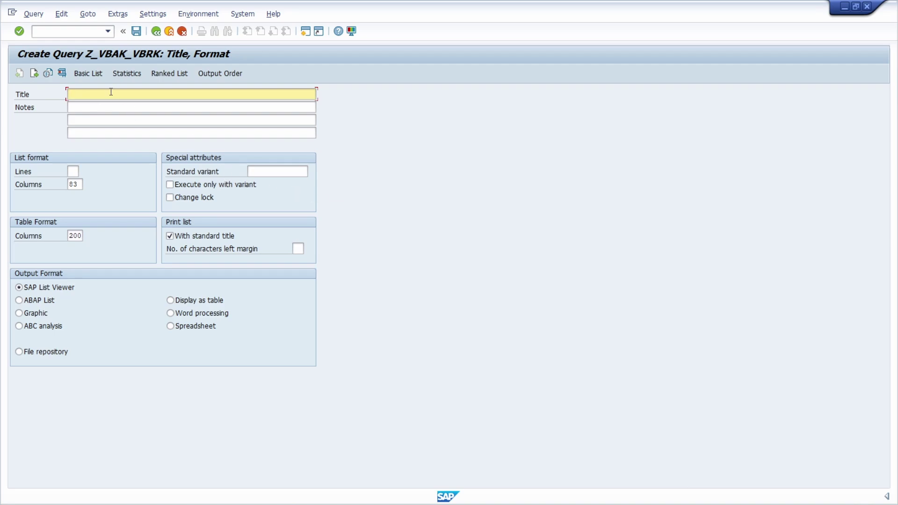
{"action": "type", "text": "Join VBAK with VBRK"}
- Add VBAK-VBELN (Sales Document) and VBRK-VBELN (Billing Document) to the query list layout
{"action": "left_click", "coordinate": [87, 73]}
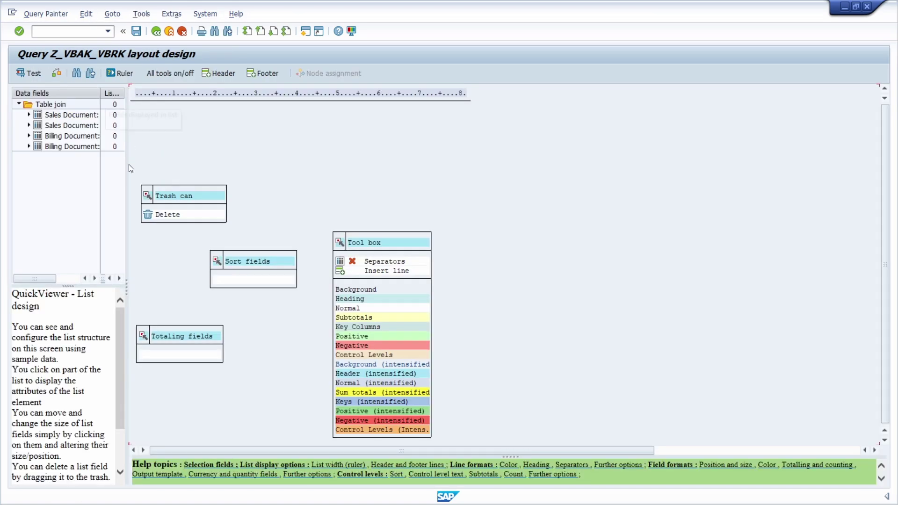
{"action": "left_click_drag", "start_coordinate": [127, 168], "coordinate": [251, 180]}
{"action": "left_click", "coordinate": [28, 114]}
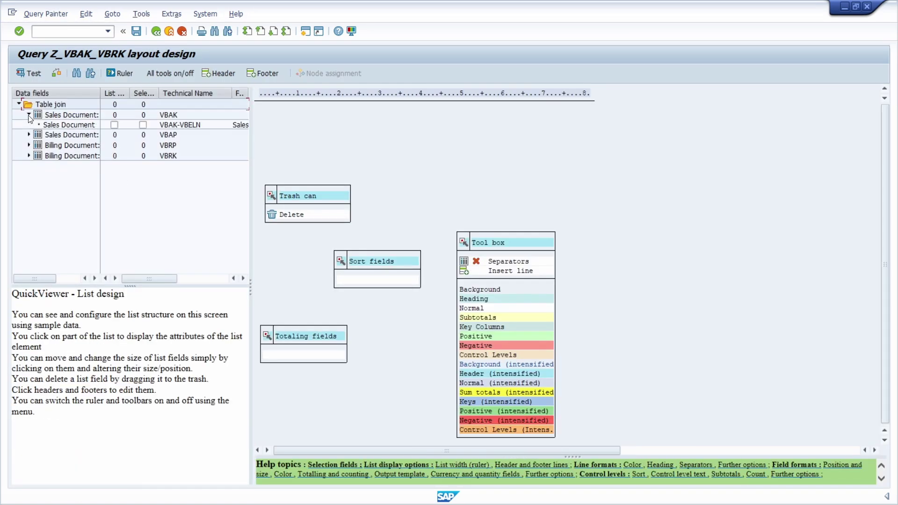
{"action": "left_click", "coordinate": [28, 156]}
{"action": "left_click", "coordinate": [115, 125]}
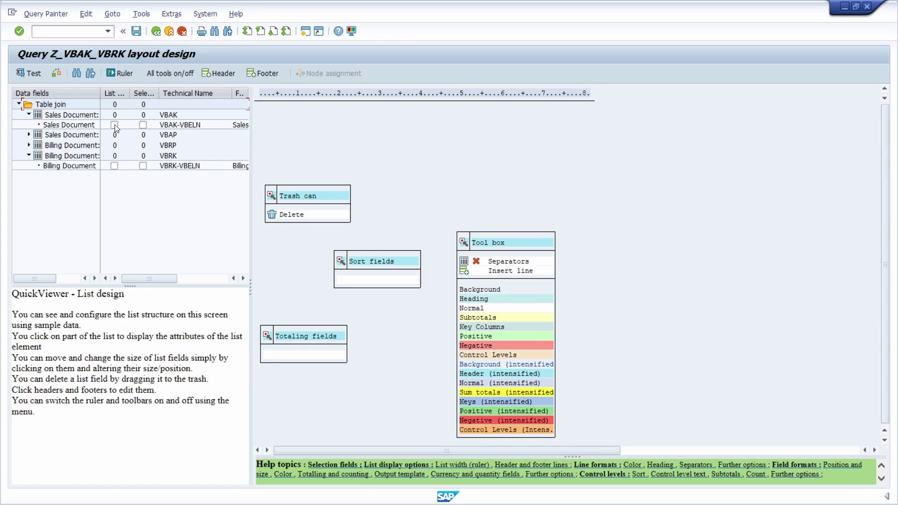
{"action": "left_click", "coordinate": [114, 165]}
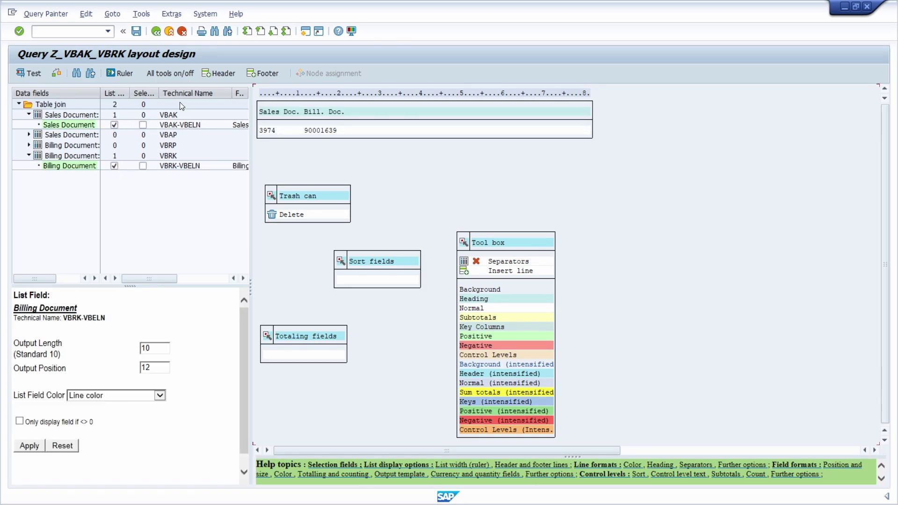
- Test-run the query and select sales document 3974 in the results
{"action": "left_click", "coordinate": [33, 74]}
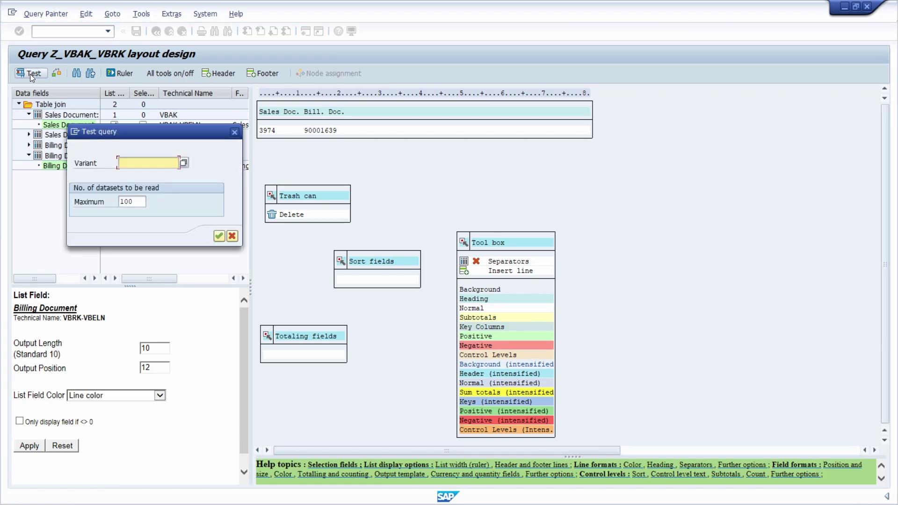
{"action": "left_click", "coordinate": [219, 236]}
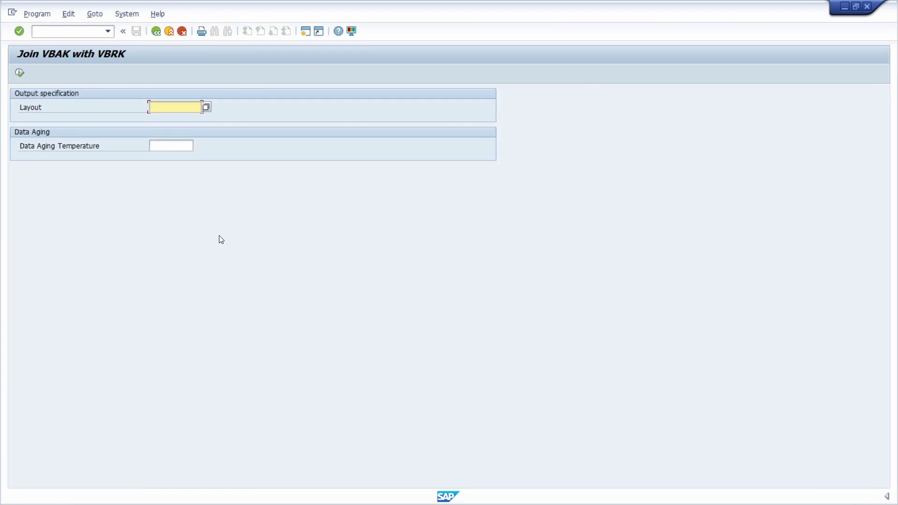
{"action": "left_click", "coordinate": [21, 70]}
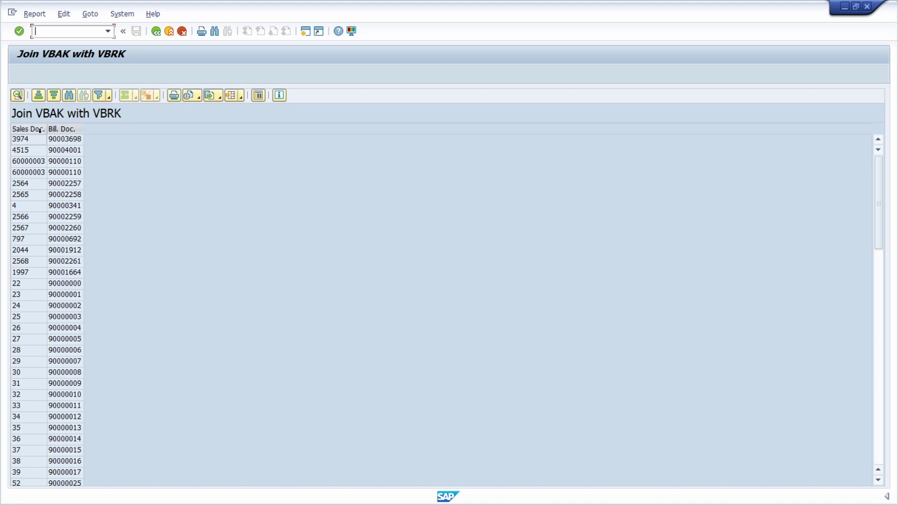
{"action": "left_click", "coordinate": [102, 138]}
- Open sales document display (VA03) in a new session with /ova03 and shrink its window
{"action": "type", "text": "/o"}
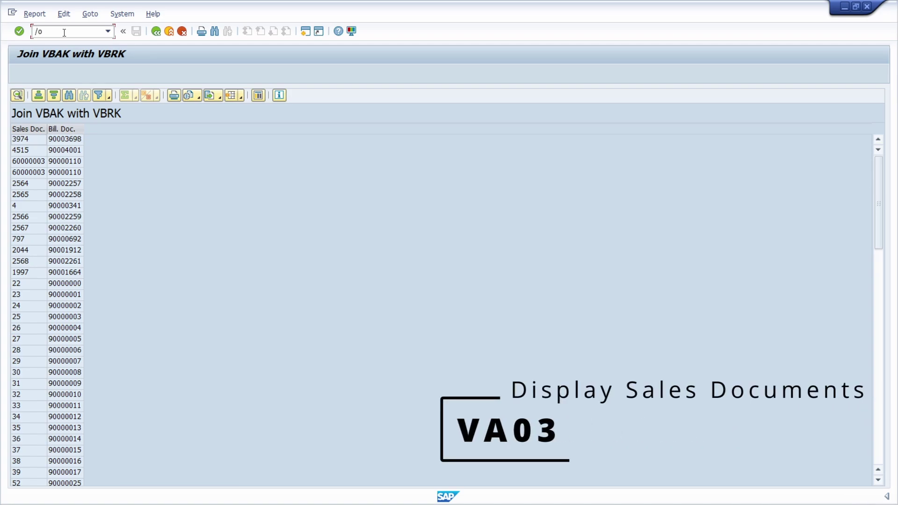
{"action": "type", "text": "va03"}
{"action": "key", "text": "Return"}
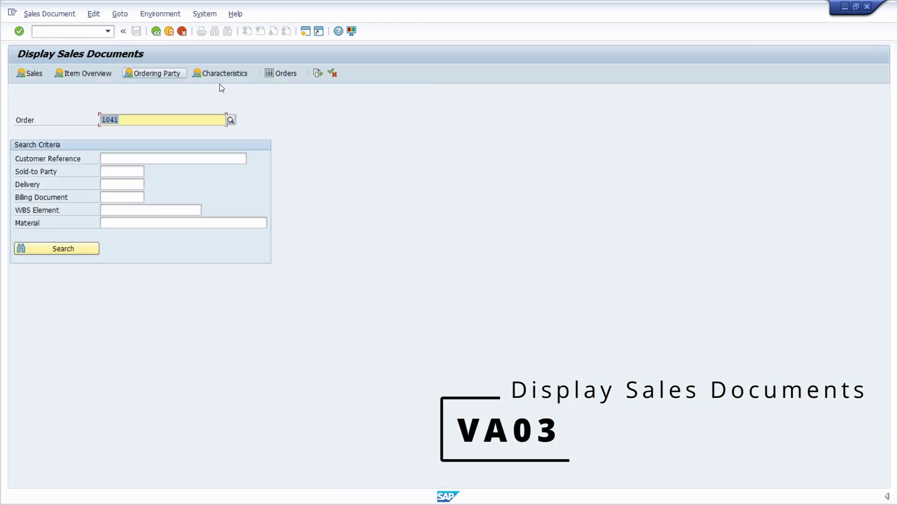
{"action": "double_click", "coordinate": [392, 20]}
{"action": "left_click", "coordinate": [570, 62]}
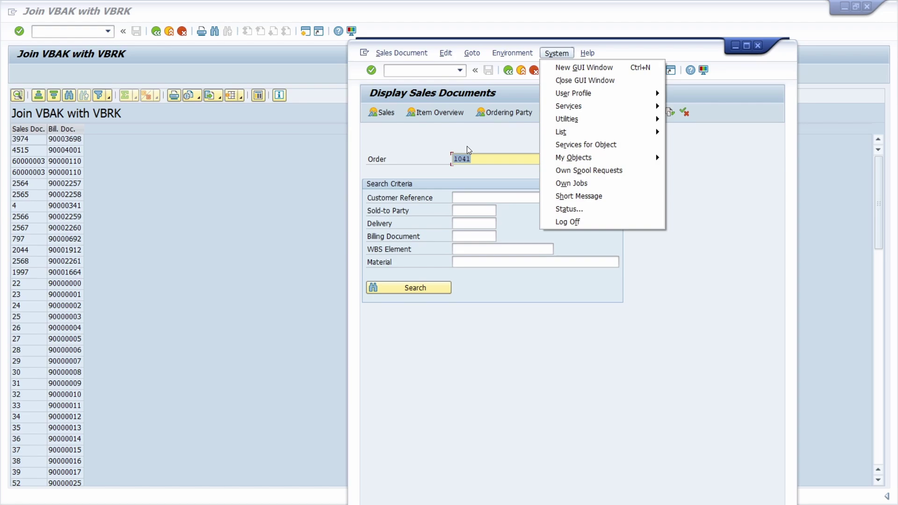
{"action": "left_click", "coordinate": [442, 157]}
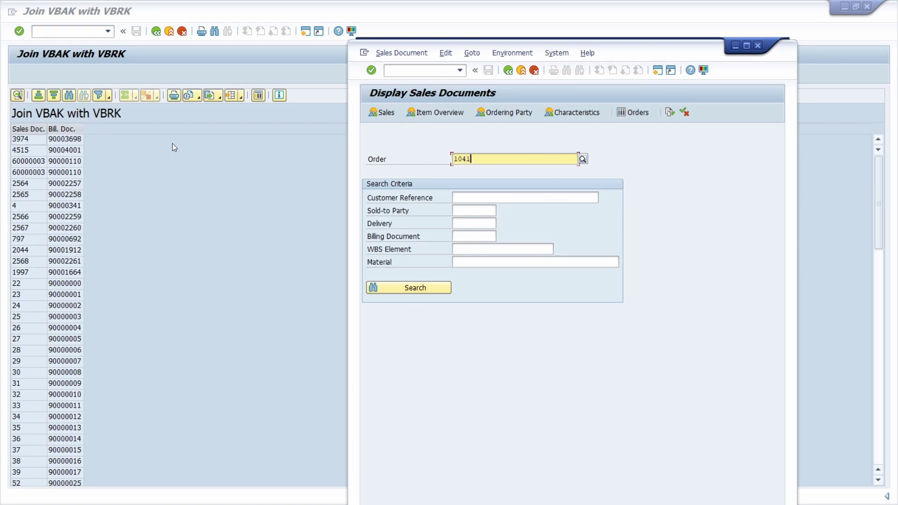
{"action": "left_click_drag", "start_coordinate": [472, 159], "coordinate": [422, 157]}
{"action": "type", "text": "397"}
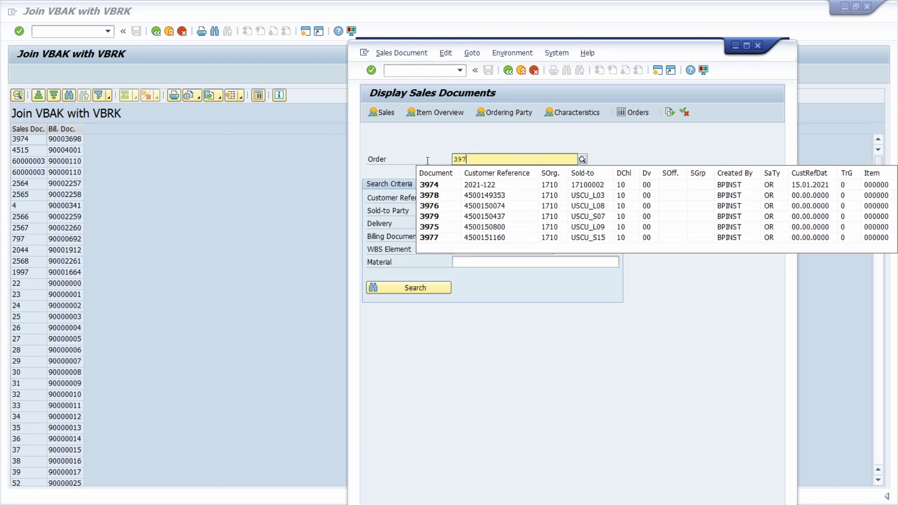
{"action": "type", "text": "4"}
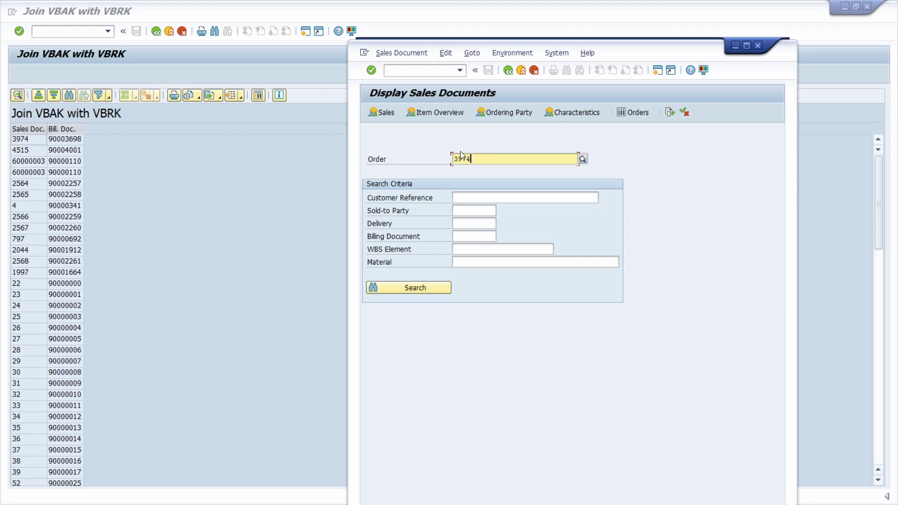
{"action": "key", "text": "Return"}
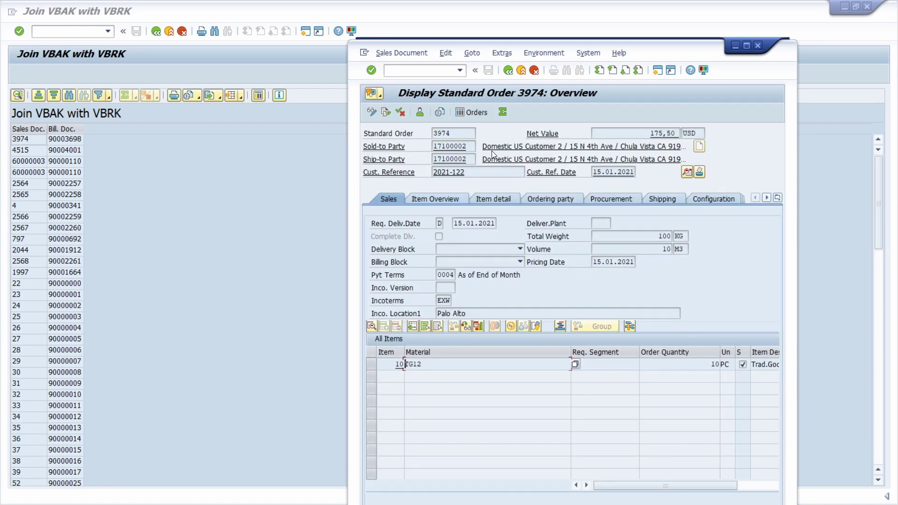
{"action": "left_click", "coordinate": [543, 53]}
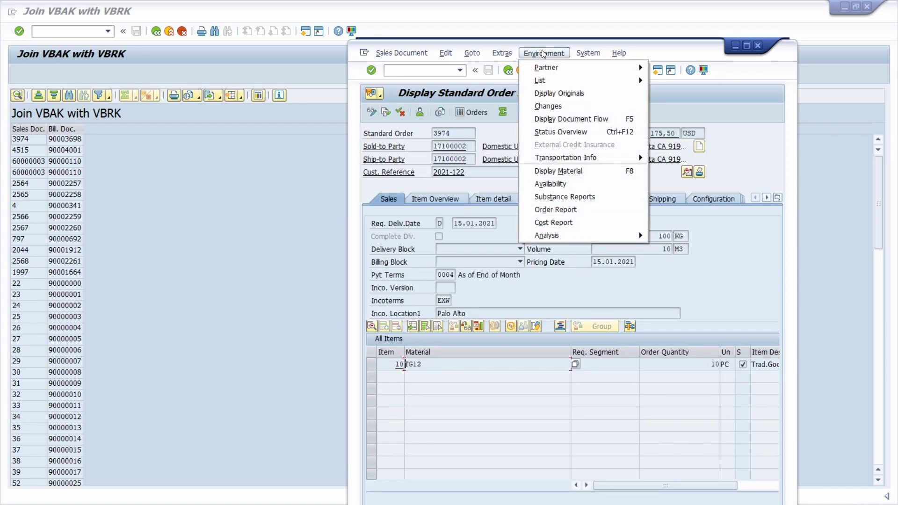
{"action": "left_click", "coordinate": [588, 120]}
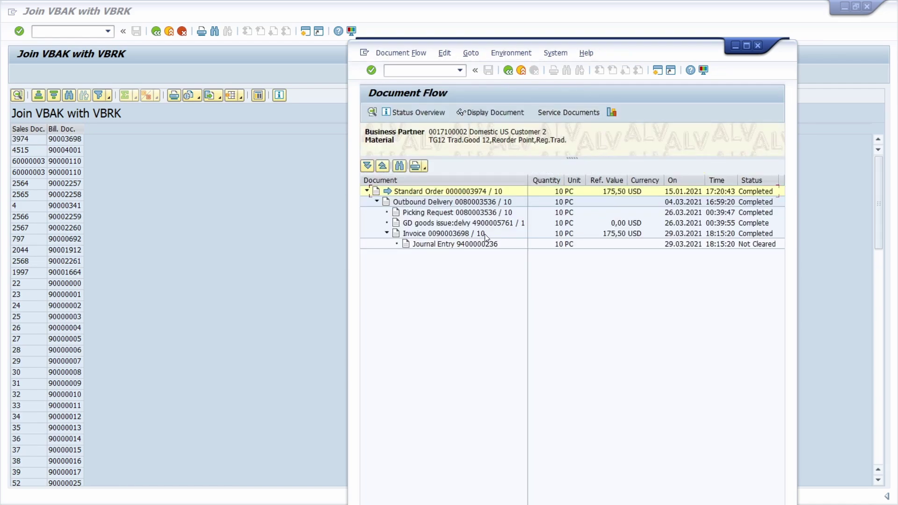
{"action": "left_click", "coordinate": [433, 237]}
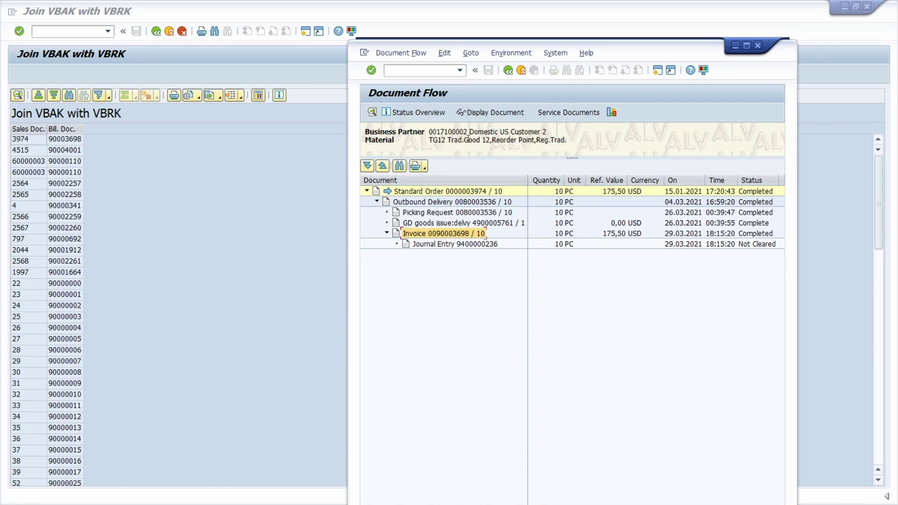
{"action": "left_click", "coordinate": [508, 71]}
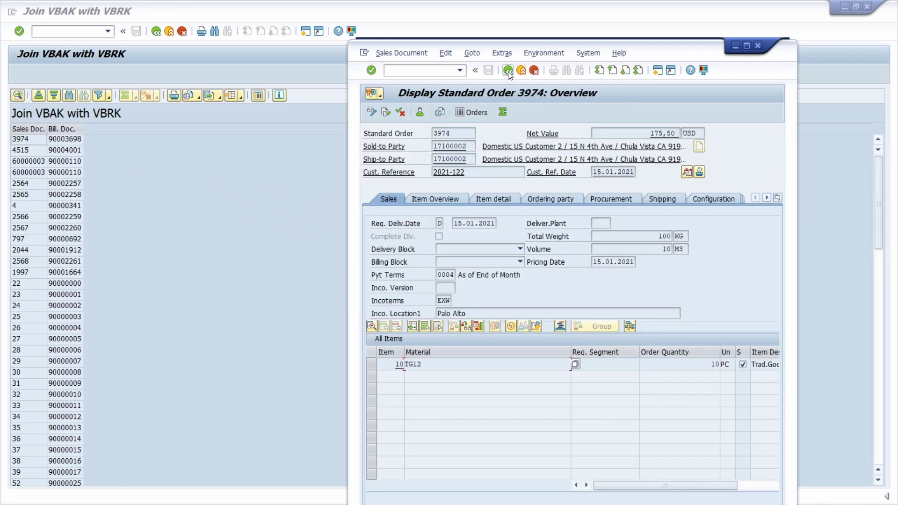
{"action": "left_click", "coordinate": [508, 71]}
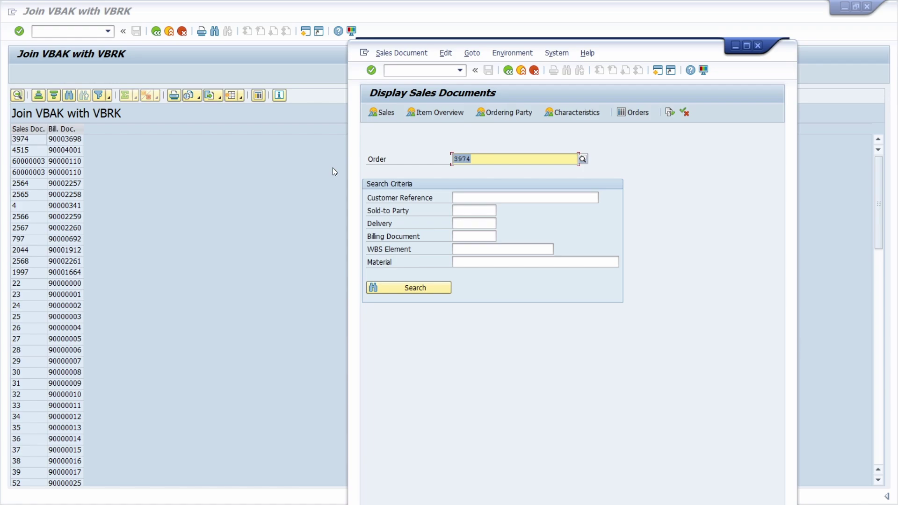
{"action": "type", "text": "4"}
{"action": "key", "text": "Return"}
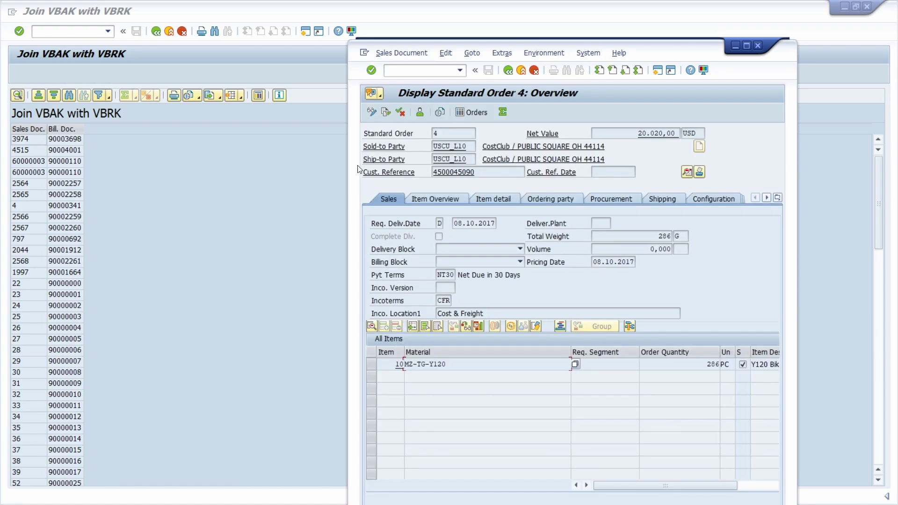
{"action": "left_click", "coordinate": [544, 53]}
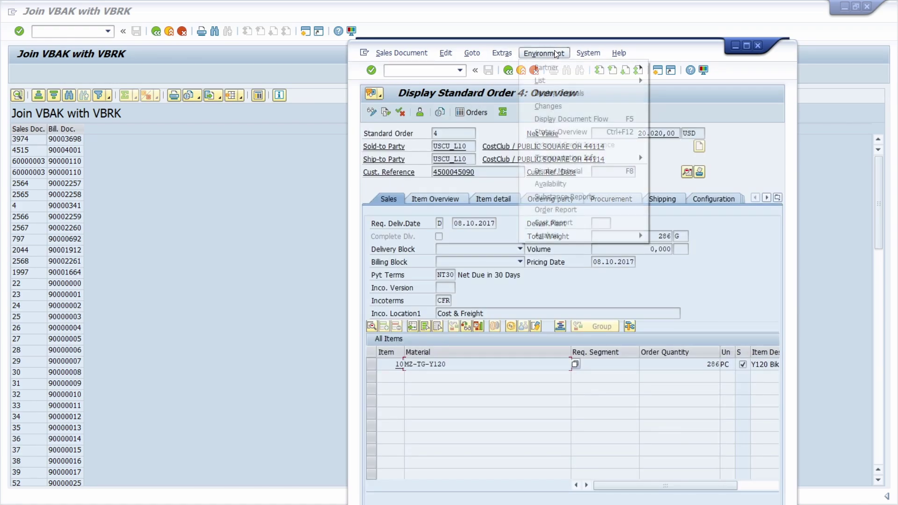
{"action": "left_click", "coordinate": [571, 117]}
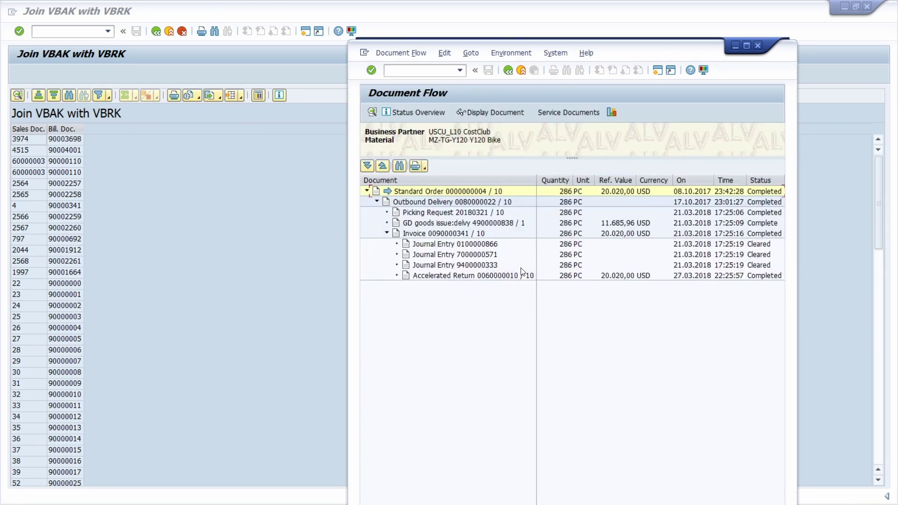
{"action": "left_click", "coordinate": [473, 234]}
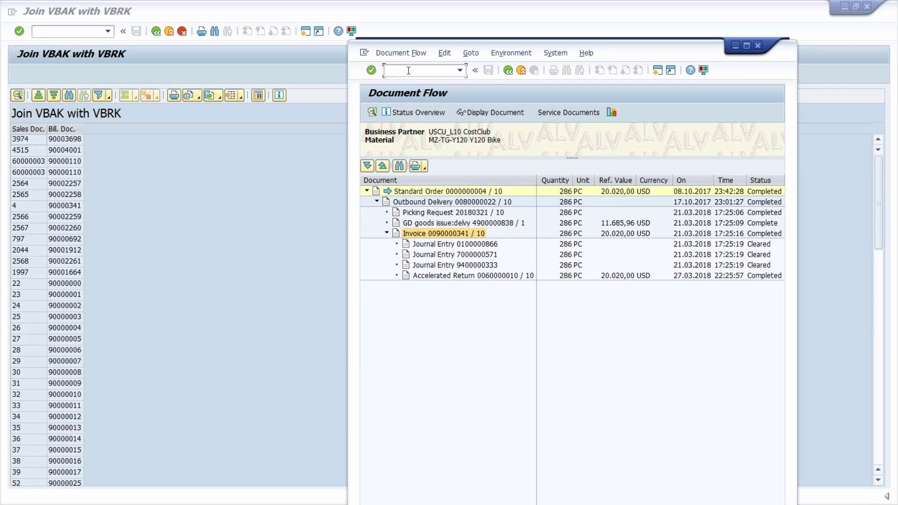
- Switch to VF03 with /nvf03 and display billing document 90000012
{"action": "type", "text": "/n"}
{"action": "type", "text": "vf03"}
{"action": "key", "text": "Return"}
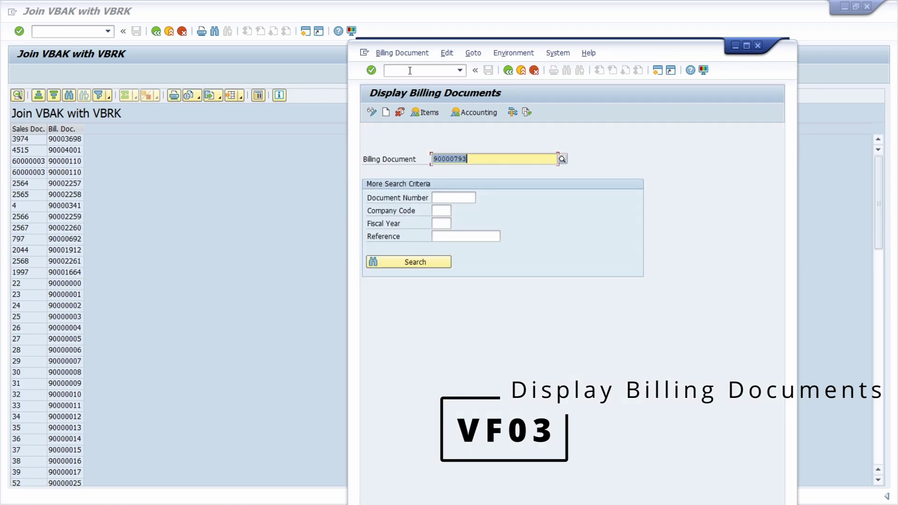
{"action": "left_click_drag", "start_coordinate": [450, 159], "coordinate": [534, 159]}
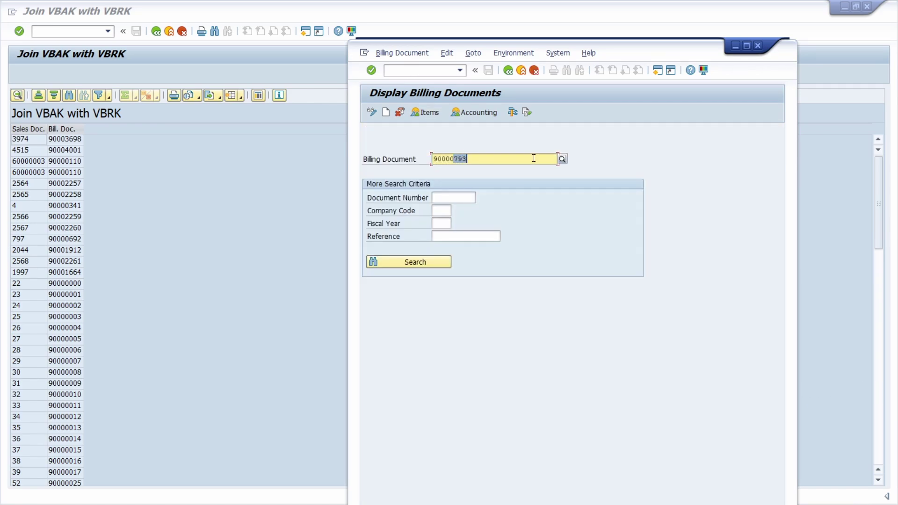
{"action": "type", "text": "012"}
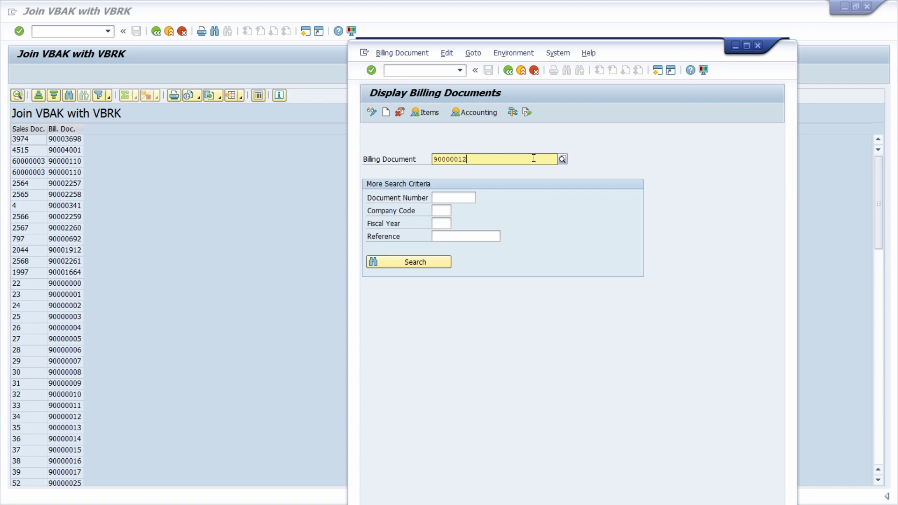
{"action": "key", "text": "Return"}
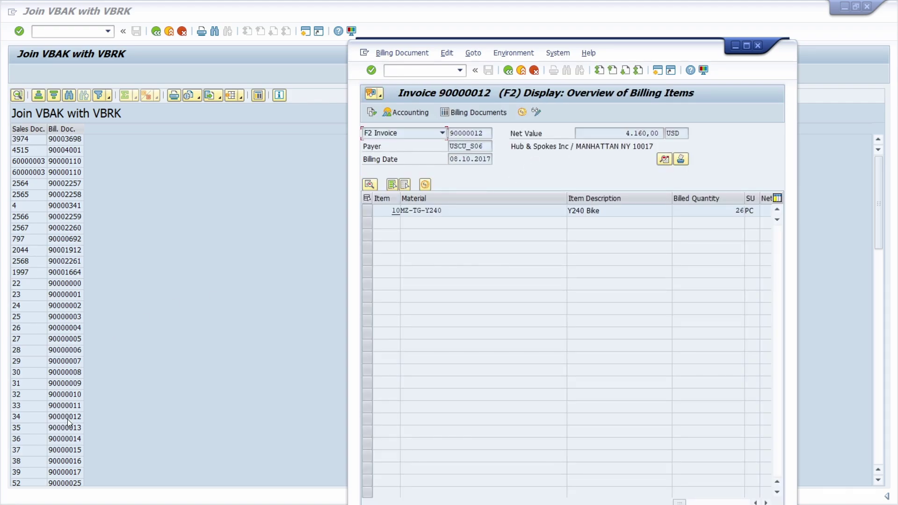
- Show billing document 90000012's document flow back to order 34, then enter /nsq02
{"action": "left_click", "coordinate": [507, 58]}
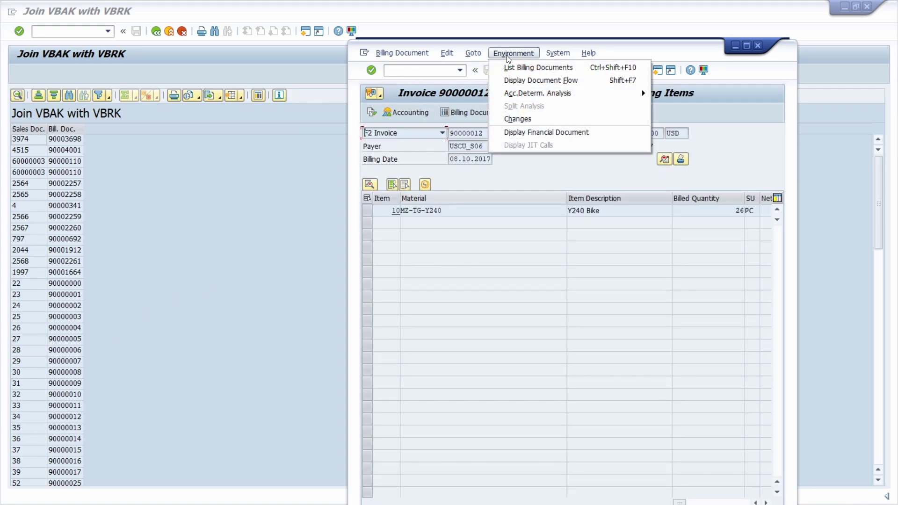
{"action": "left_click", "coordinate": [524, 83]}
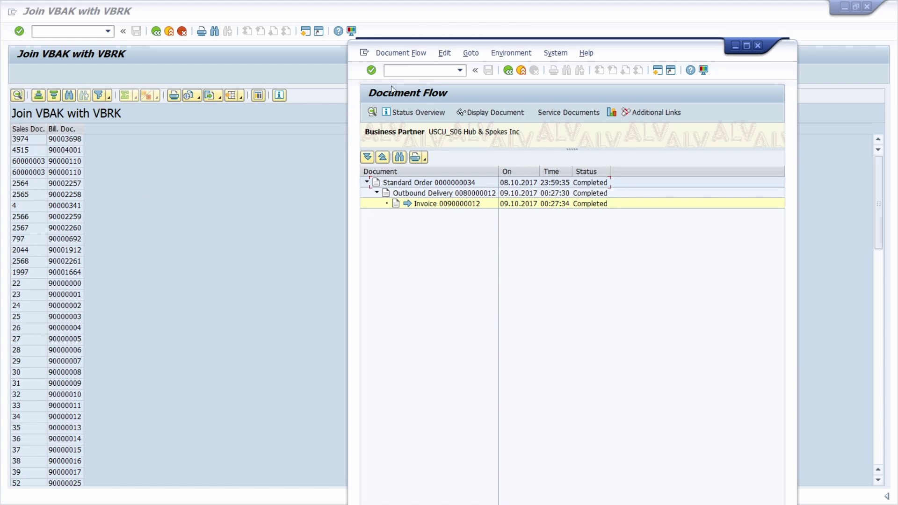
{"action": "left_click", "coordinate": [426, 69]}
{"action": "type", "text": "/nsq02"}
- Open InfoSet ZVBAK_VBRK in change mode and expand the Sales Document: Header Data (VBAK) fields
{"action": "key", "text": "Return"}
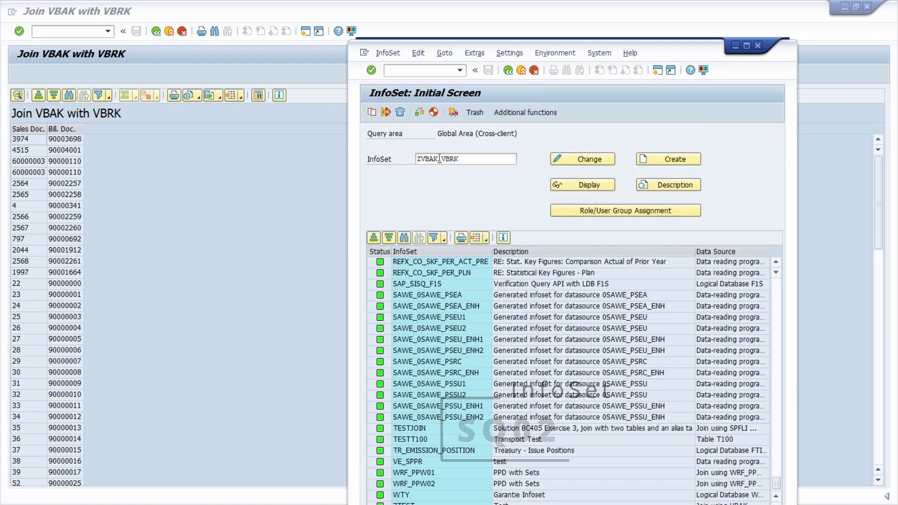
{"action": "left_click", "coordinate": [598, 159]}
{"action": "double_click", "coordinate": [410, 170]}
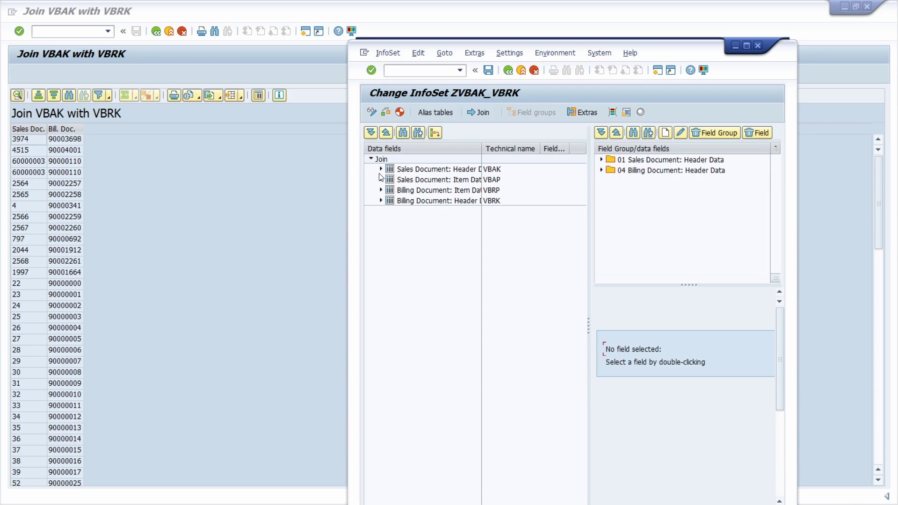